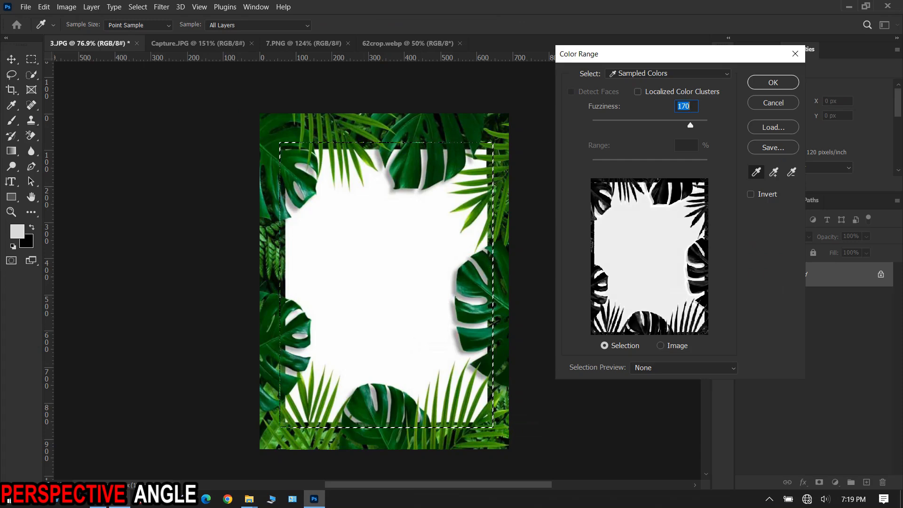
# Apply the Color Range selection of the white center with fuzziness 170, and mask a duplicate of the Background layer with it
pyautogui.click(772, 82)
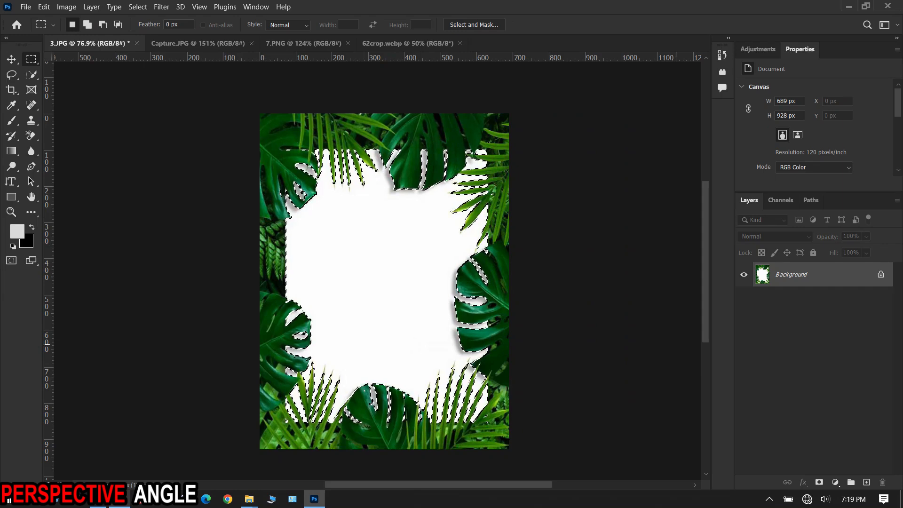
pyautogui.moveTo(818, 274); pyautogui.dragTo(866, 481)
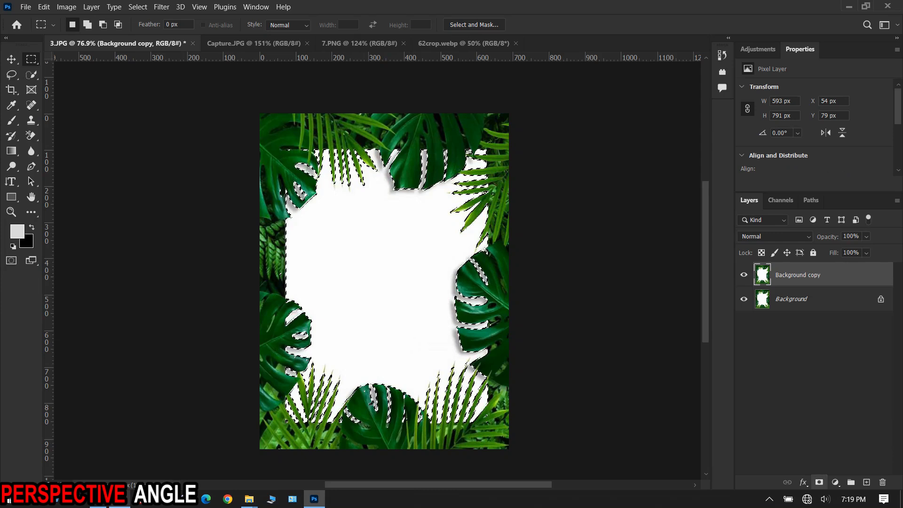
pyautogui.click(819, 482)
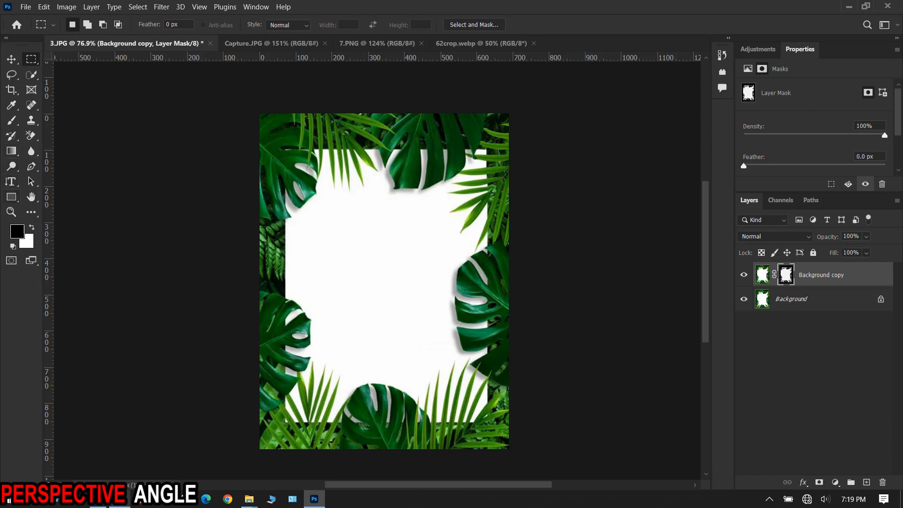
# Draw a rectangle shape about 582 × 776 px over the white center and fill it with red
pyautogui.click(11, 197)
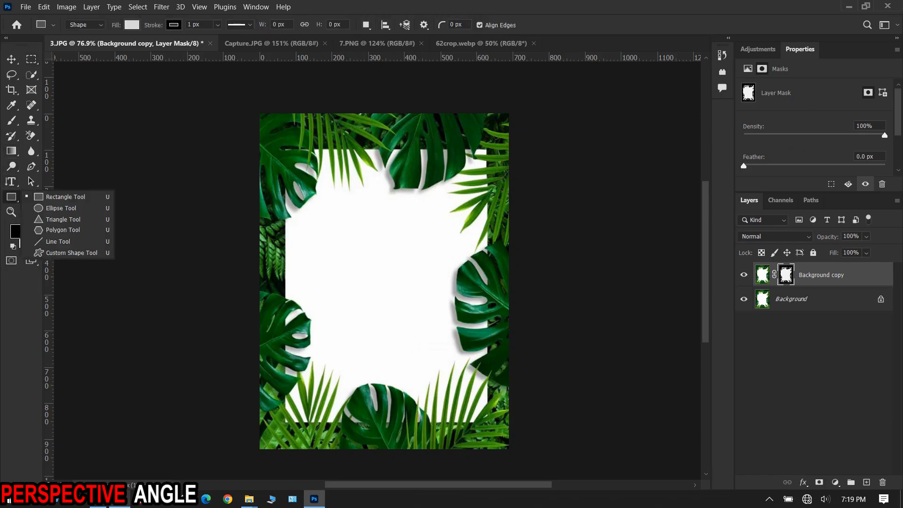
pyautogui.click(66, 197)
pyautogui.moveTo(281, 144); pyautogui.dragTo(491, 424)
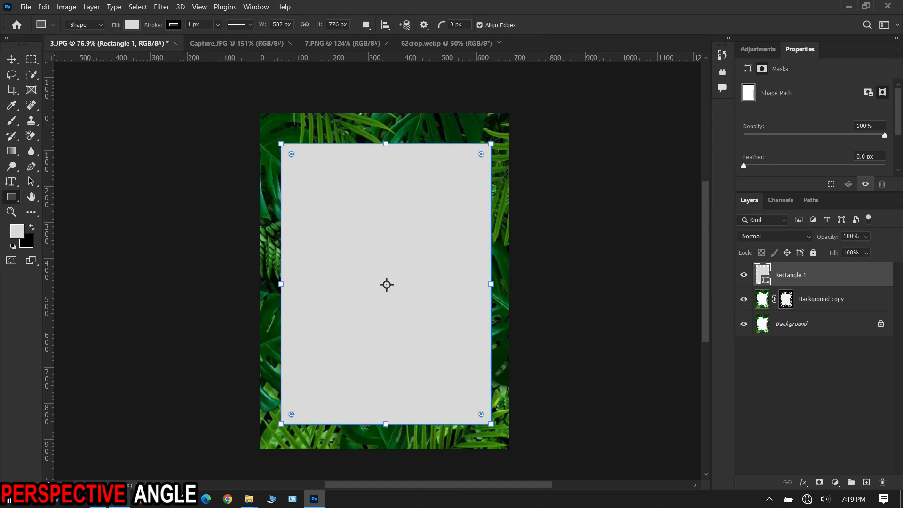
pyautogui.click(132, 25)
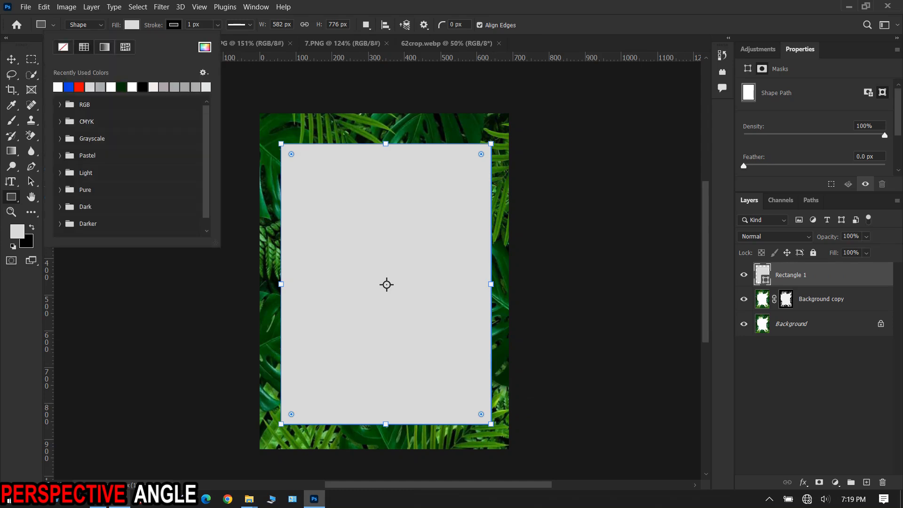
pyautogui.click(79, 86)
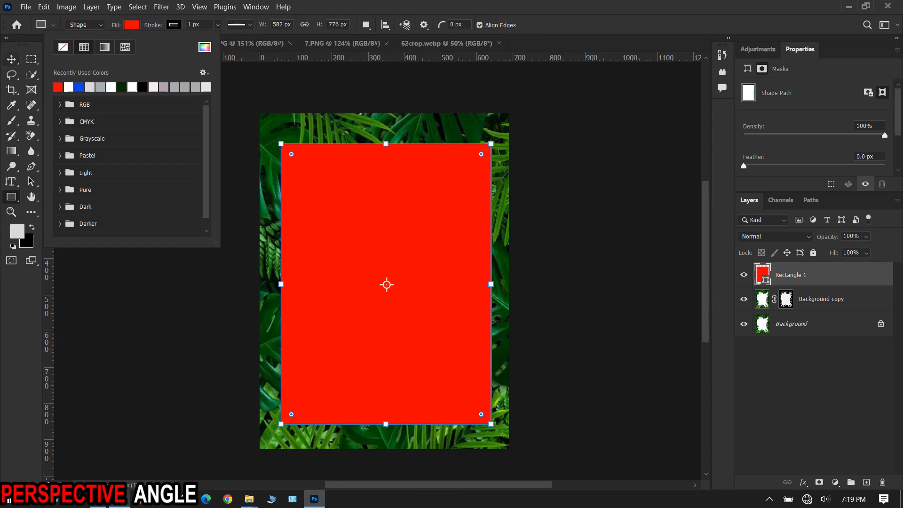
# Convert the red rectangle layer to a smart object
pyautogui.click(11, 59)
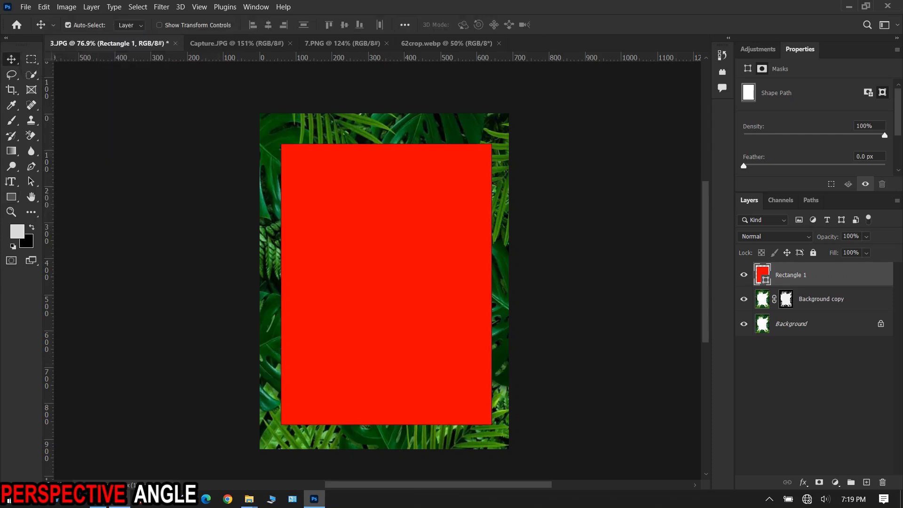
pyautogui.rightClick(799, 275)
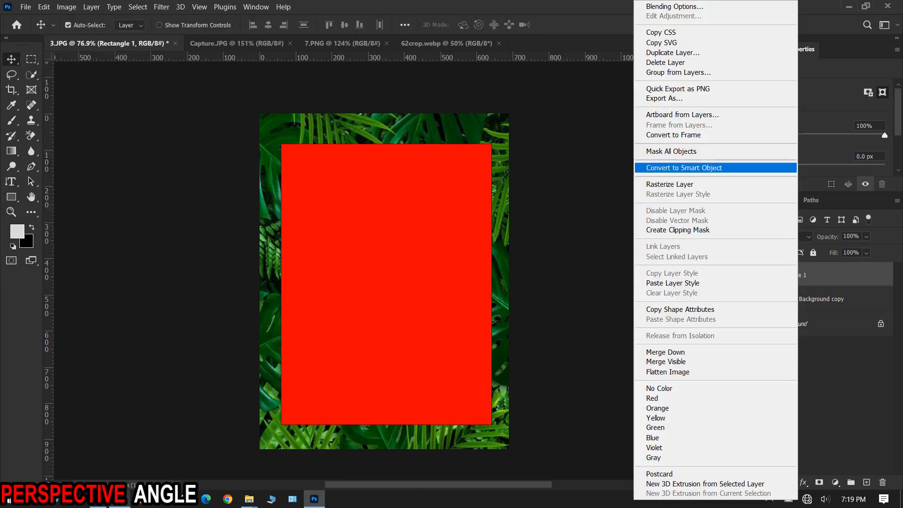
pyautogui.click(683, 168)
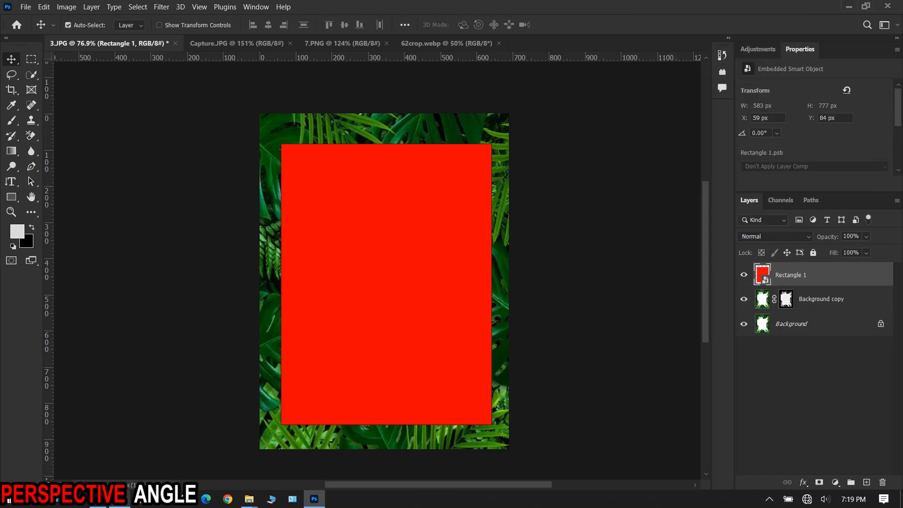
# Clip the rectangle smart object to the masked Background copy layer and set its blend mode to Multiply
pyautogui.rightClick(822, 275)
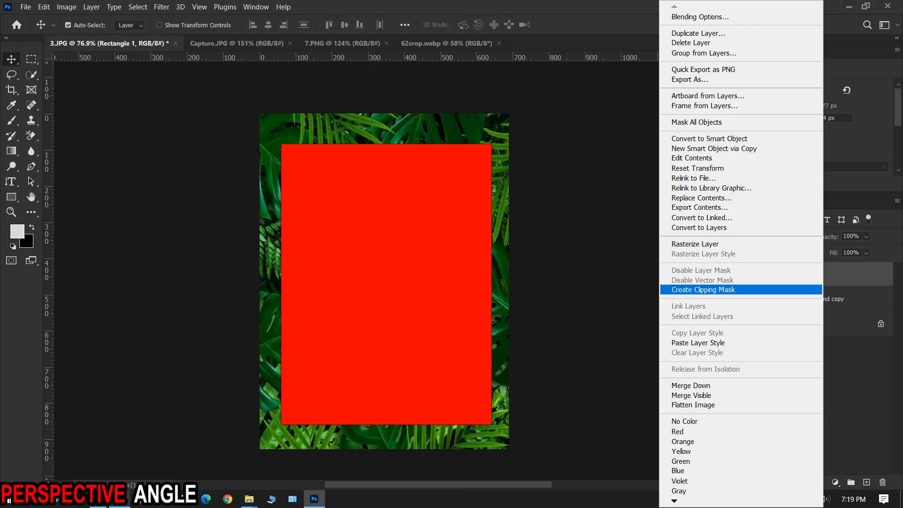
pyautogui.click(703, 290)
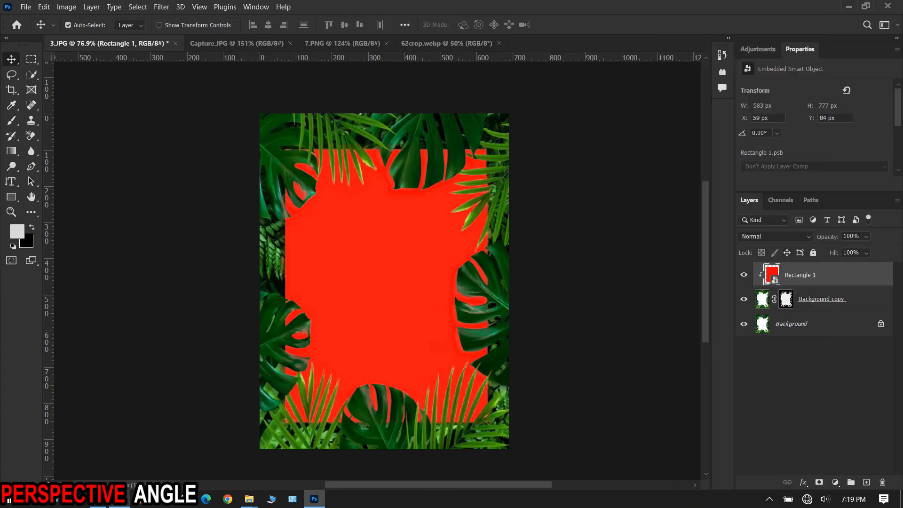
pyautogui.click(775, 237)
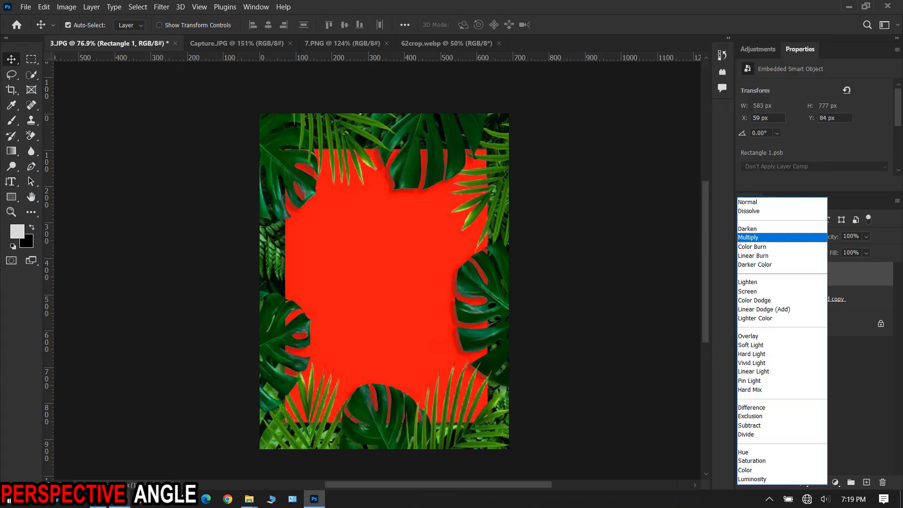
pyautogui.click(771, 237)
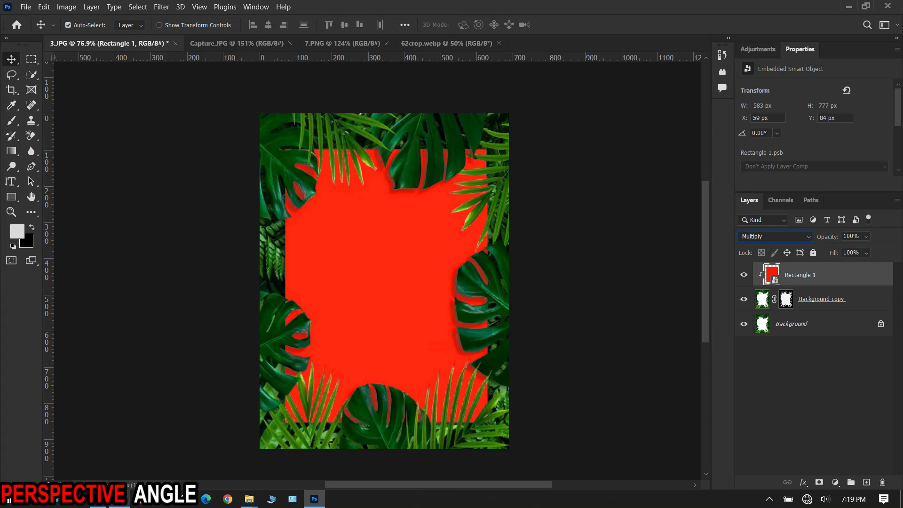
# Open the rectangle smart object's contents and copy the sunset image from 7.PNG into it
pyautogui.doubleClick(771, 274)
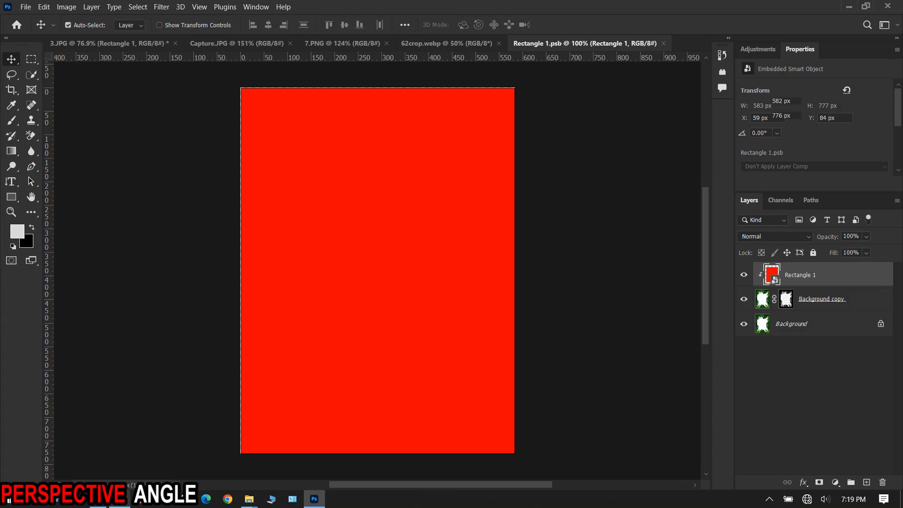
pyautogui.click(342, 44)
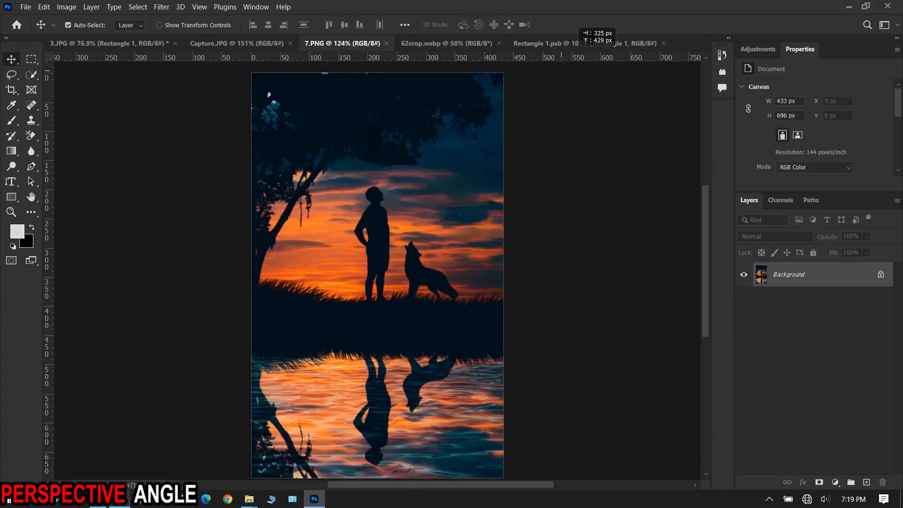
pyautogui.click(592, 43)
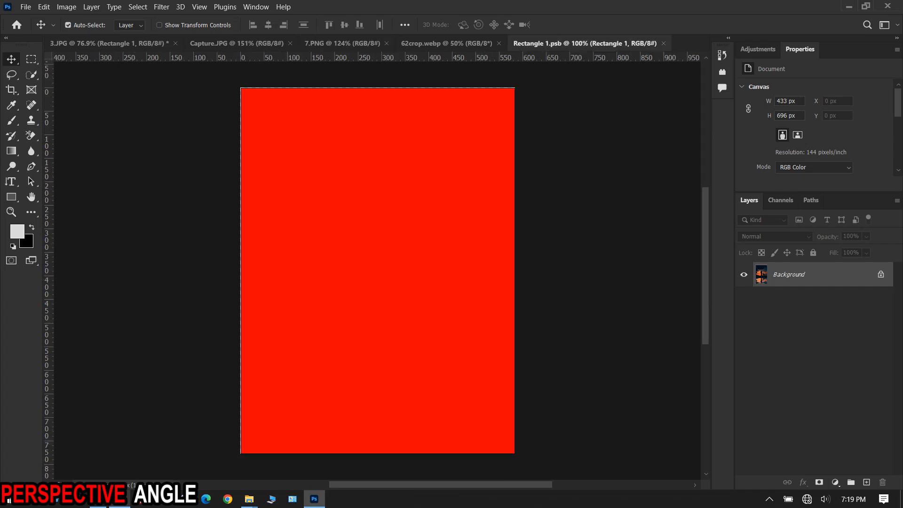
pyautogui.hotkey('ctrl', 'v')
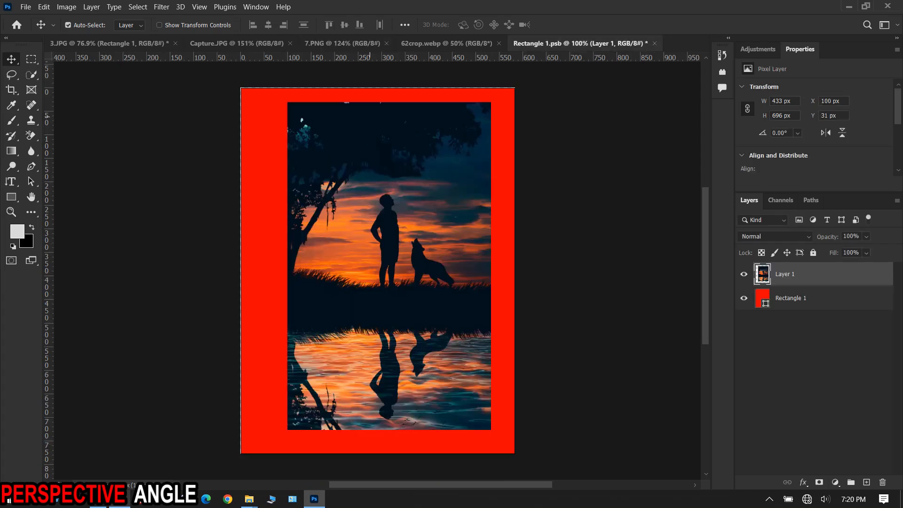
# Scale the sunset image to about 583 × 935 px and position it over the red rectangle with their bottom edges aligned
pyautogui.moveTo(391, 179); pyautogui.dragTo(360, 195)
pyautogui.hotkey('ctrl', 't')
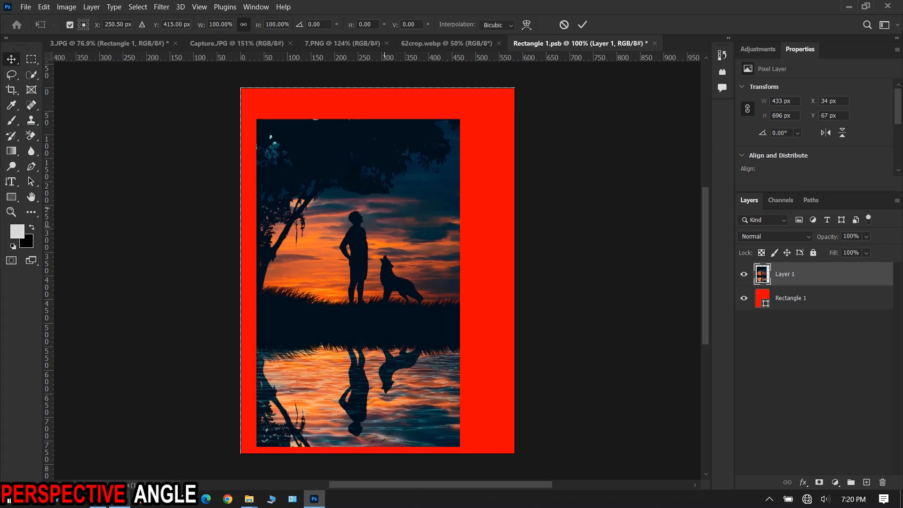
pyautogui.moveTo(357, 119); pyautogui.dragTo(357, 73)
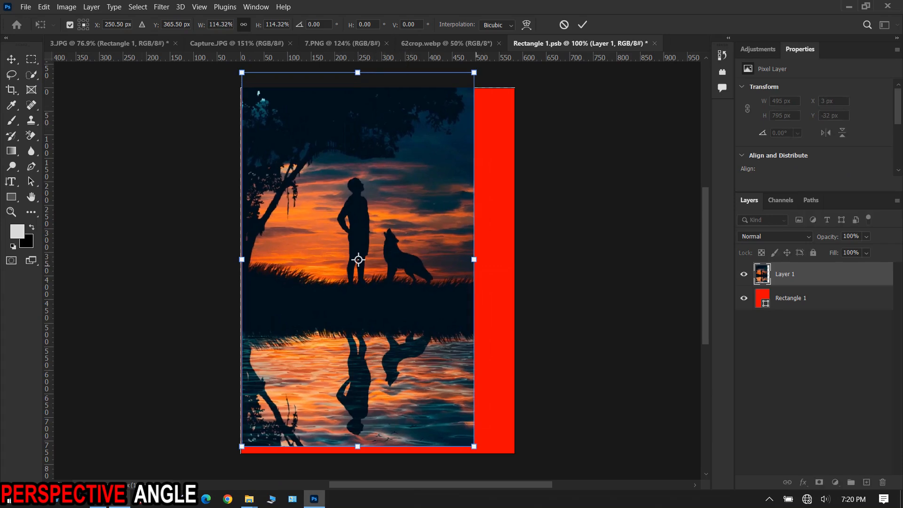
pyautogui.moveTo(474, 259); pyautogui.dragTo(514, 259)
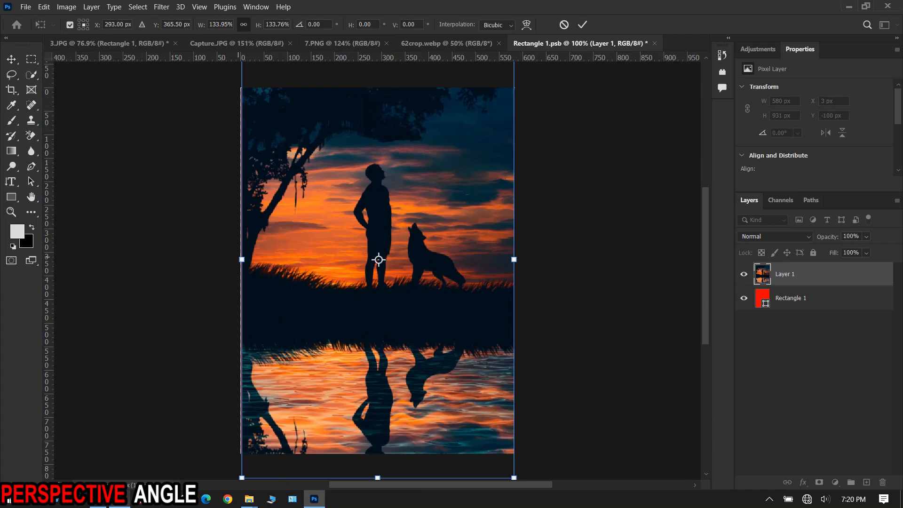
pyautogui.moveTo(241, 259); pyautogui.dragTo(240, 259)
pyautogui.moveTo(407, 355); pyautogui.dragTo(408, 335)
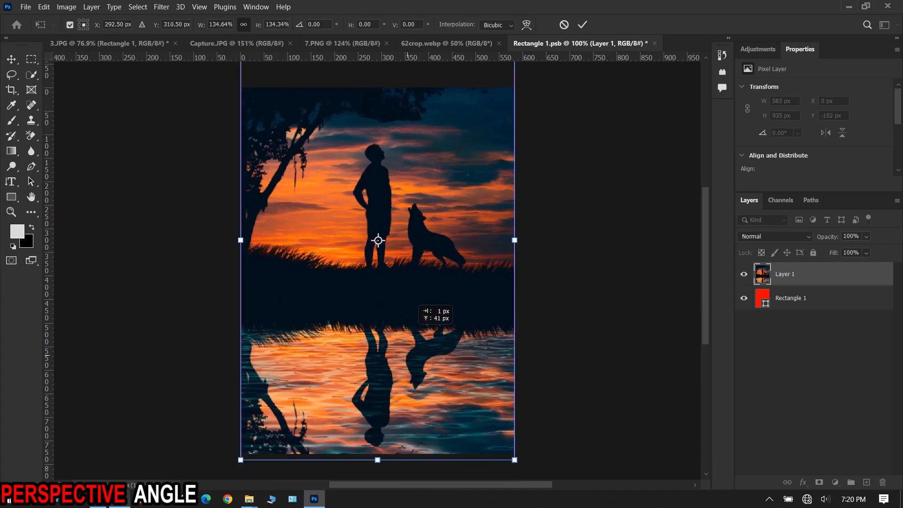
pyautogui.moveTo(377, 241); pyautogui.dragTo(377, 233)
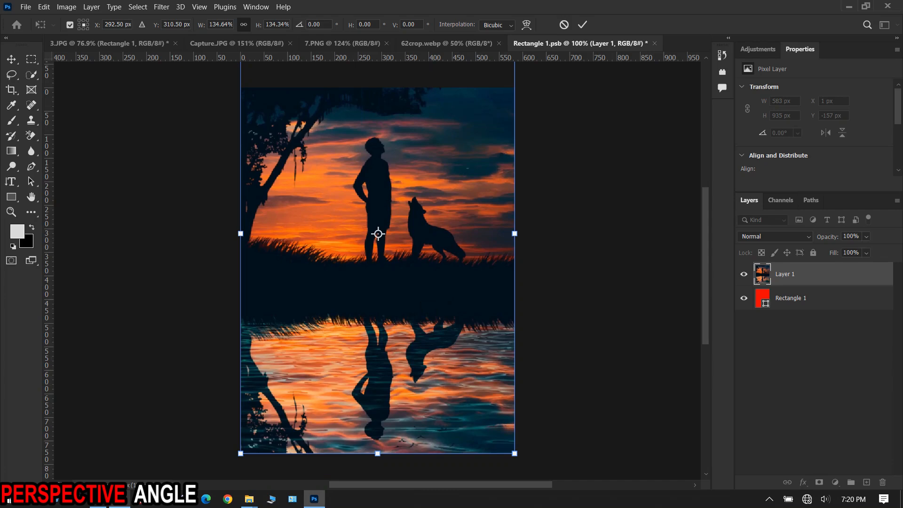
pyautogui.press('Return')
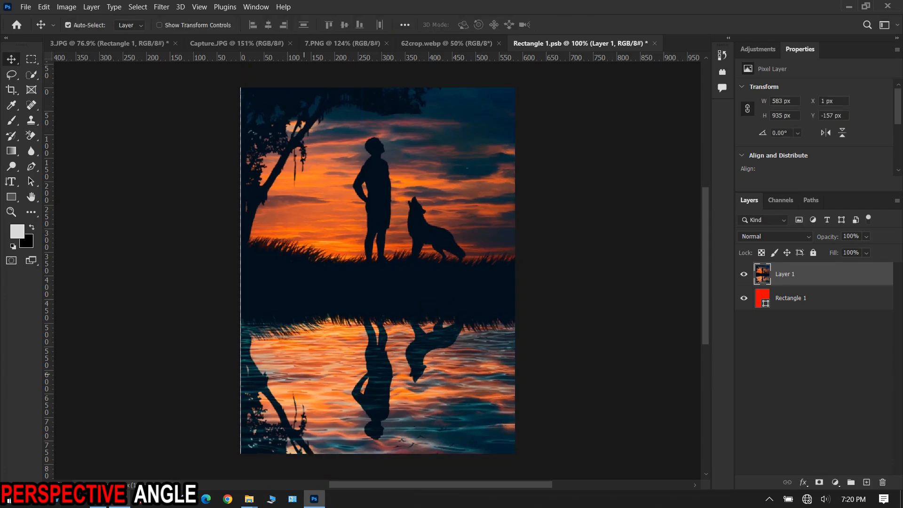
# Enlarge the sunset image slightly to about 584 × 937 px so it covers the gap at the canvas's left edge
pyautogui.hotkey('ctrl', 't')
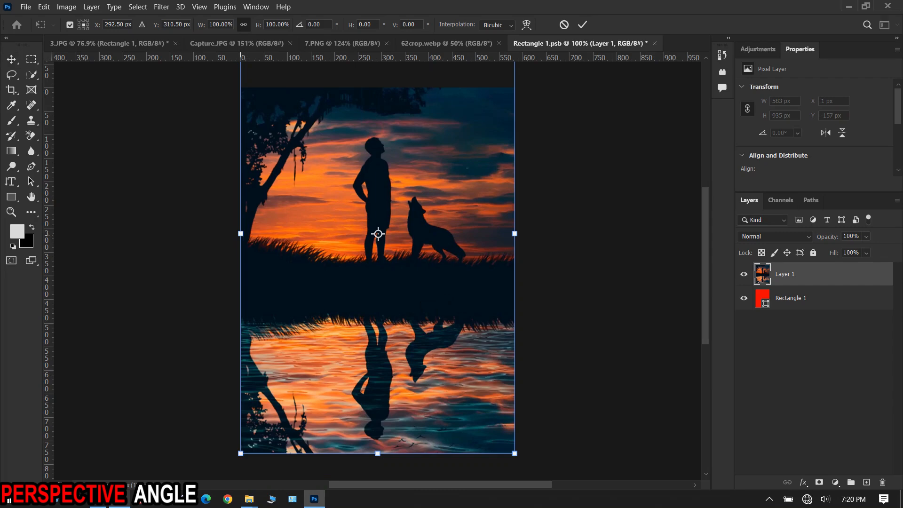
pyautogui.moveTo(240, 233); pyautogui.dragTo(240, 233)
pyautogui.press('Return')
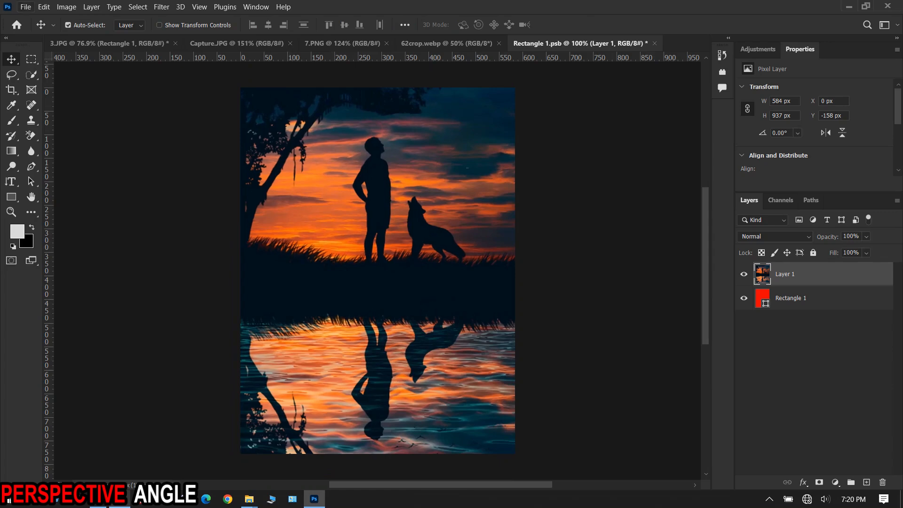
# Save and close the smart object's contents, and shift the clipped sunset image in 3.JPG to about X 53 px, Y 97 px
pyautogui.click(25, 7)
pyautogui.click(39, 132)
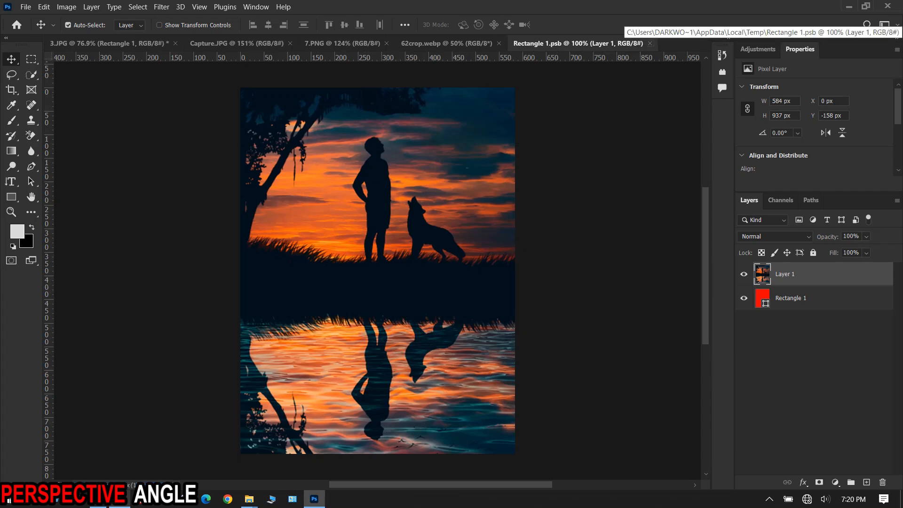
pyautogui.click(649, 44)
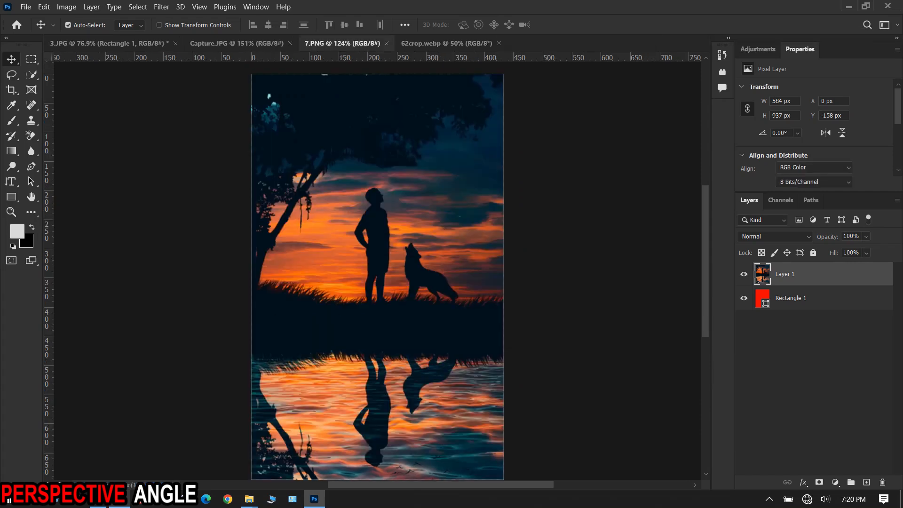
pyautogui.click(107, 43)
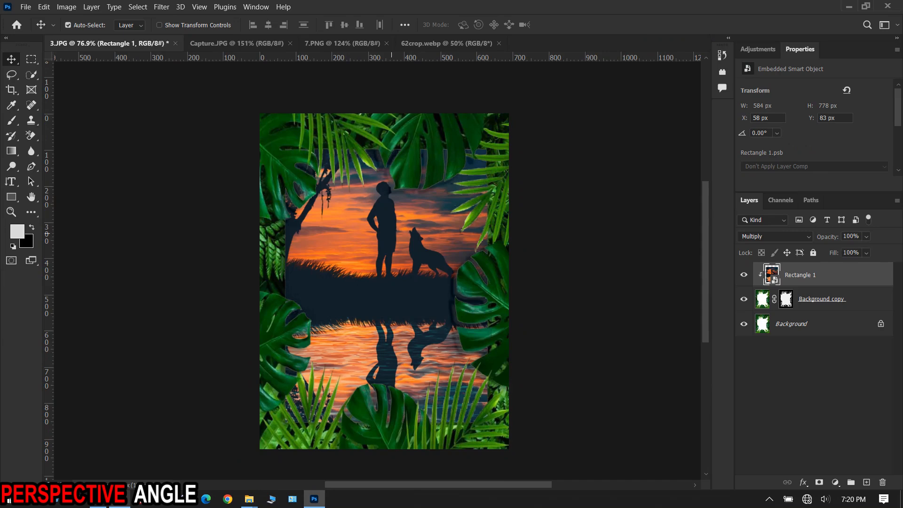
pyautogui.moveTo(376, 265)
pyautogui.mouseDown()
pyautogui.moveTo(377, 257)
pyautogui.moveTo(398, 275)
pyautogui.moveTo(357, 275)
pyautogui.moveTo(379, 289)
pyautogui.moveTo(378, 270)
pyautogui.mouseUp()
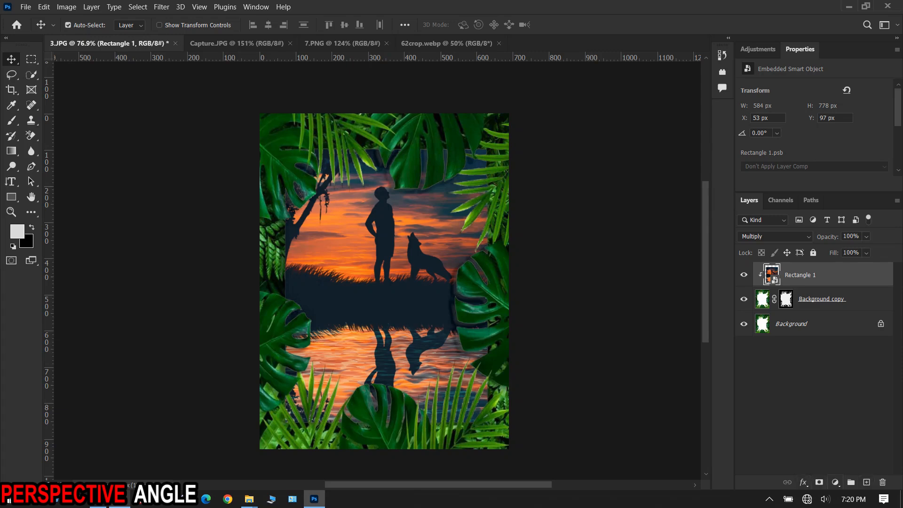
# Add a Levels adjustment layer above all layers, lowering the white input level slightly and raising the black input level to deepen the shadows
pyautogui.click(835, 482)
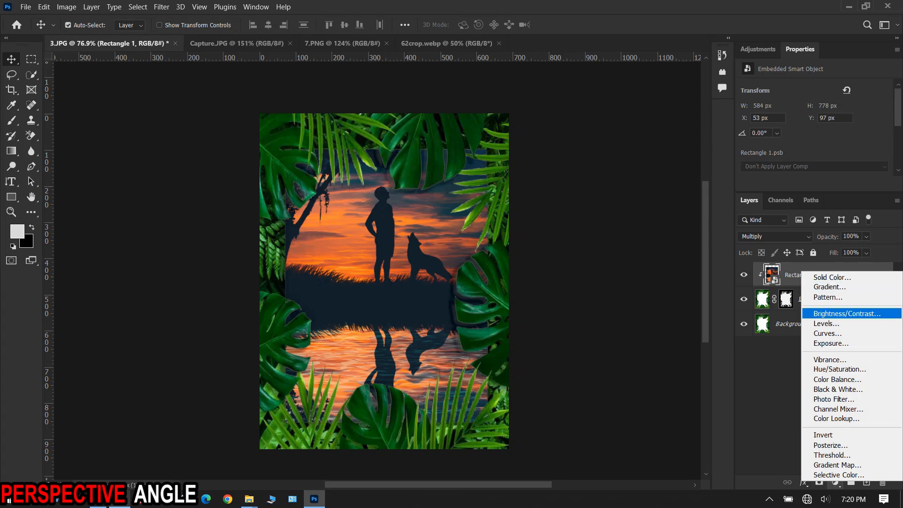
pyautogui.click(826, 323)
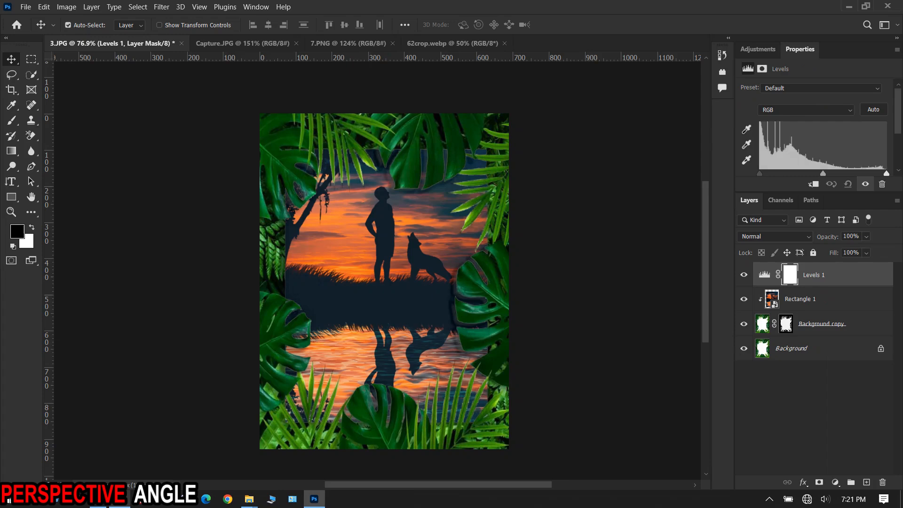
pyautogui.scroll(-1, 822, 136)
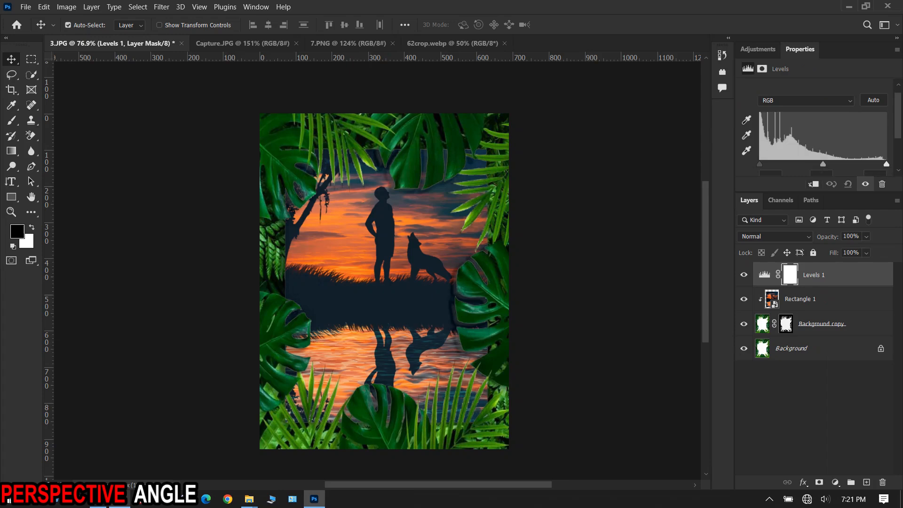
pyautogui.moveTo(886, 164); pyautogui.dragTo(876, 163)
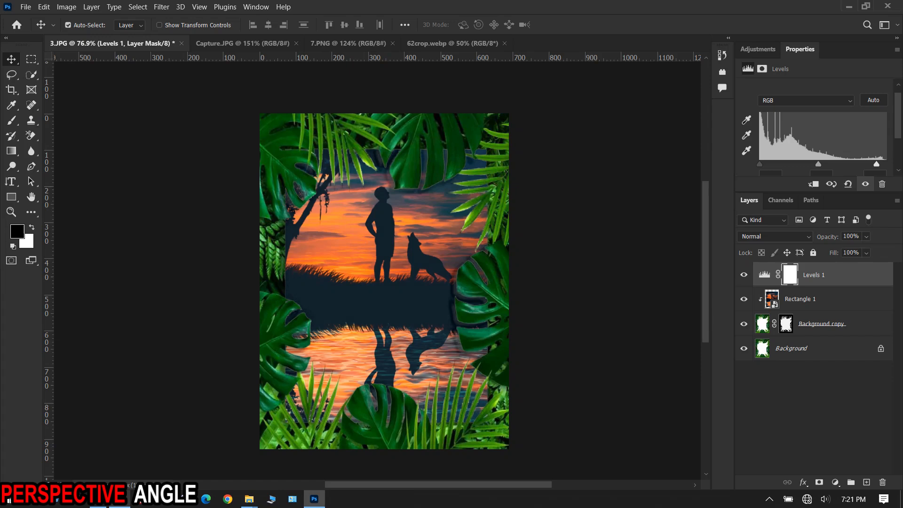
pyautogui.moveTo(759, 163); pyautogui.dragTo(784, 164)
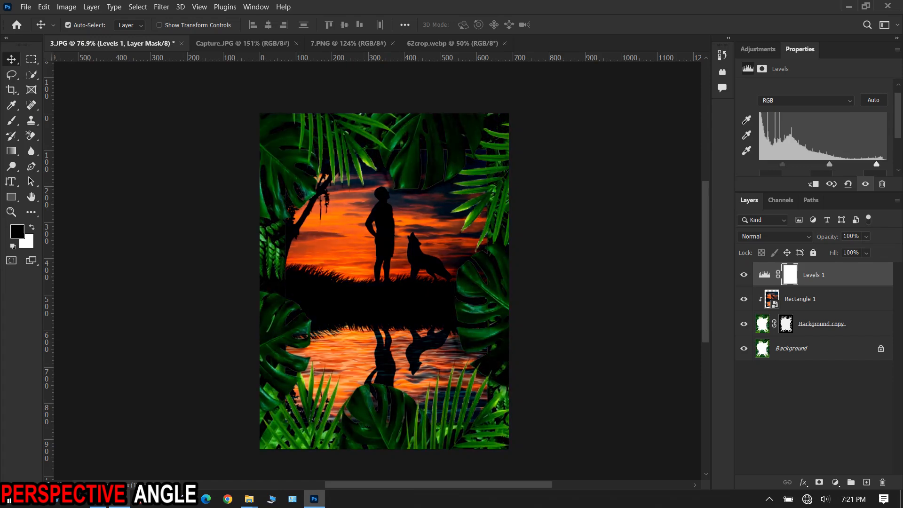
# Clip the Levels adjustment to the sunset image and rebalance it with maximum white input, slightly raised black input and near-neutral midtones
pyautogui.hotkey('ctrl', 'alt', 'g')
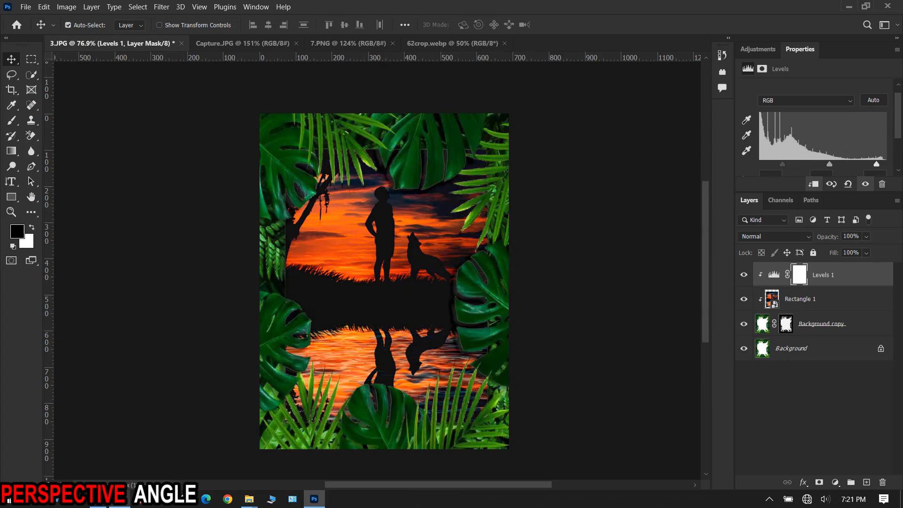
pyautogui.moveTo(782, 164); pyautogui.dragTo(818, 163)
pyautogui.moveTo(876, 164); pyautogui.dragTo(886, 164)
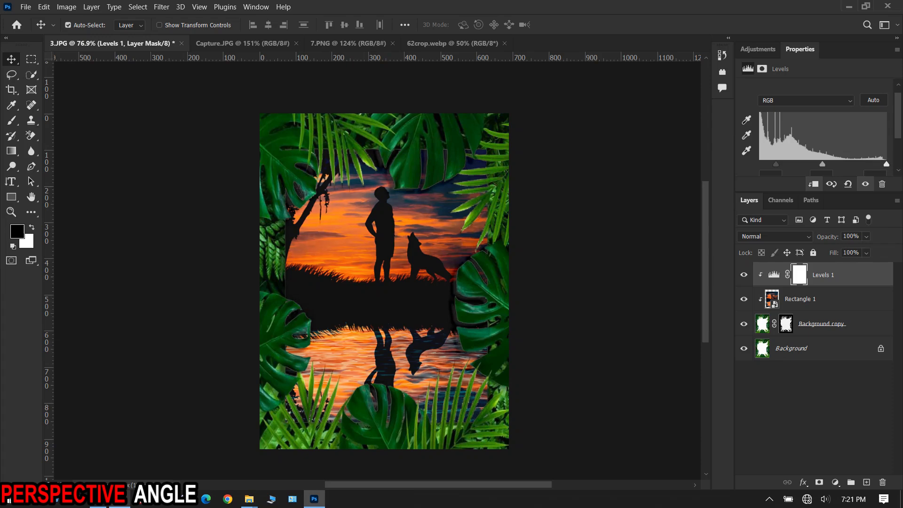
pyautogui.moveTo(776, 163); pyautogui.dragTo(773, 164)
pyautogui.moveTo(773, 163); pyautogui.dragTo(759, 163)
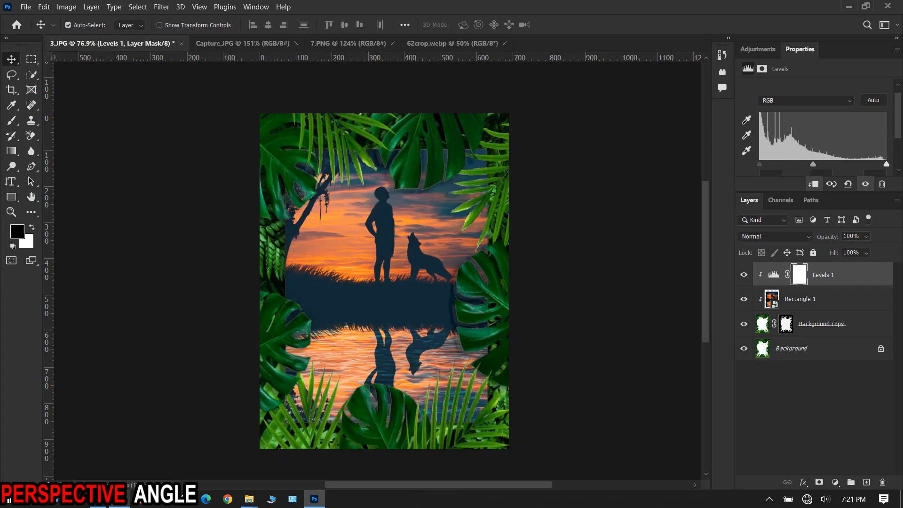
pyautogui.moveTo(812, 163)
pyautogui.mouseDown()
pyautogui.moveTo(802, 164)
pyautogui.moveTo(819, 163)
pyautogui.mouseUp()
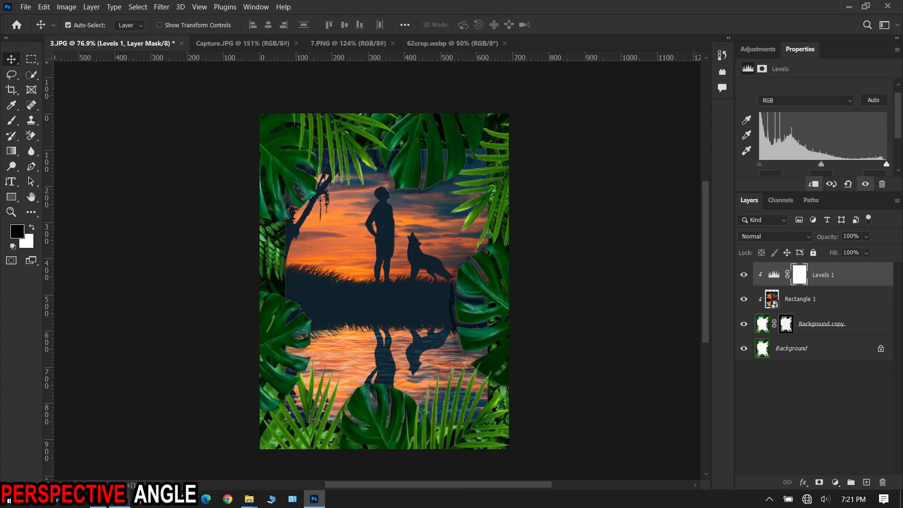
pyautogui.moveTo(759, 163); pyautogui.dragTo(768, 163)
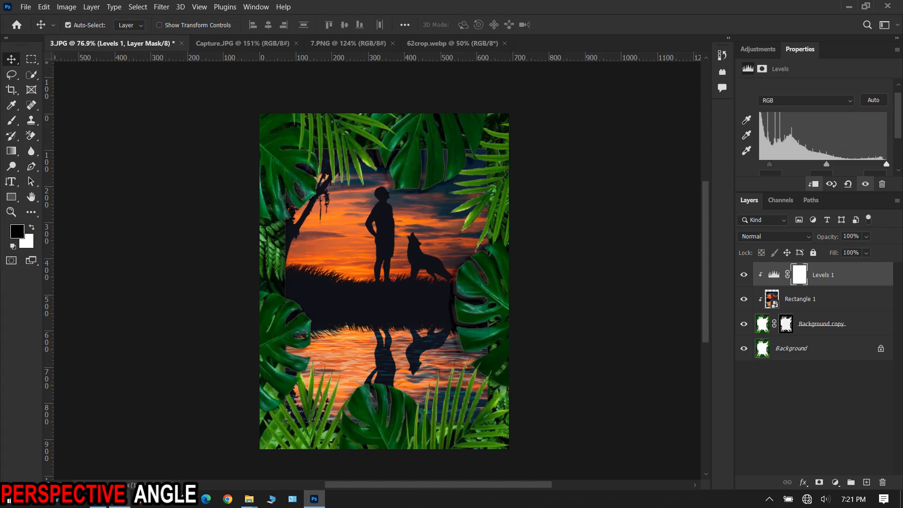
# Compare the sunset image with and without the Levels 1 adjustment, leaving the adjustment visible
pyautogui.click(744, 274)
pyautogui.click(743, 275)
pyautogui.click(743, 274)
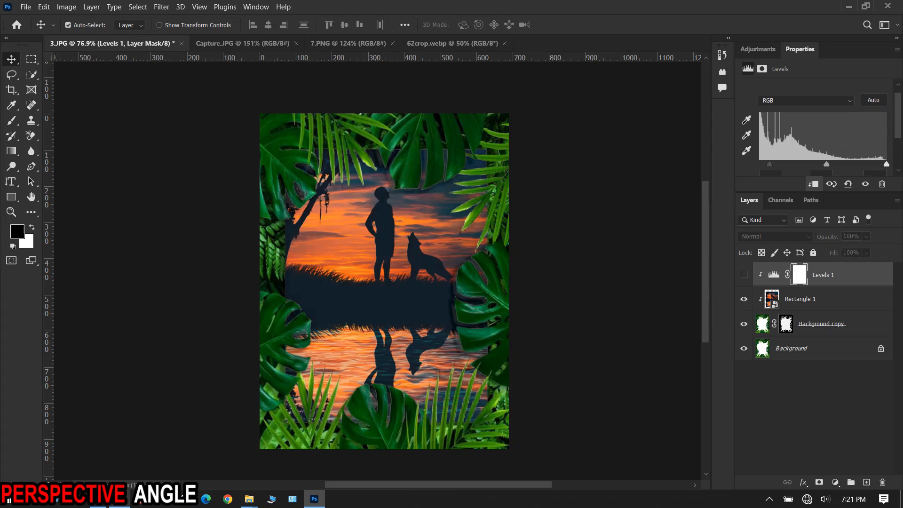
pyautogui.click(743, 274)
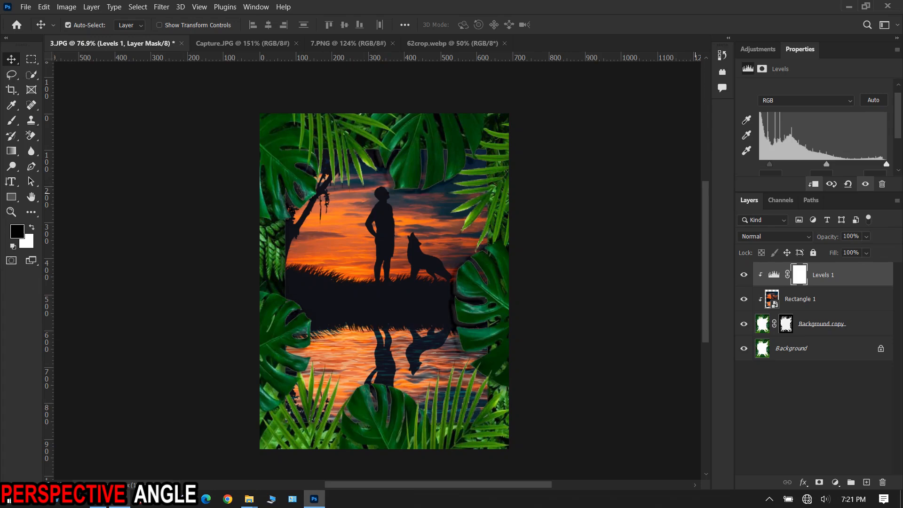
pyautogui.click(743, 275)
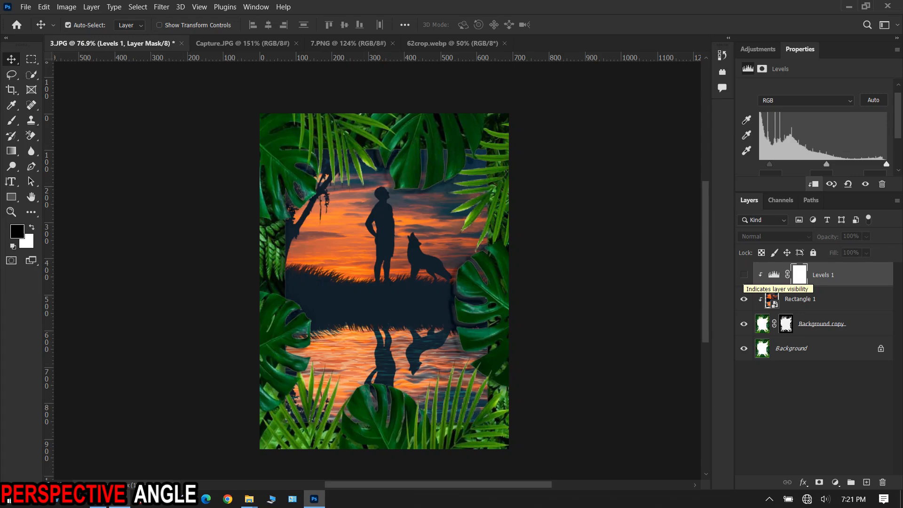
pyautogui.click(743, 274)
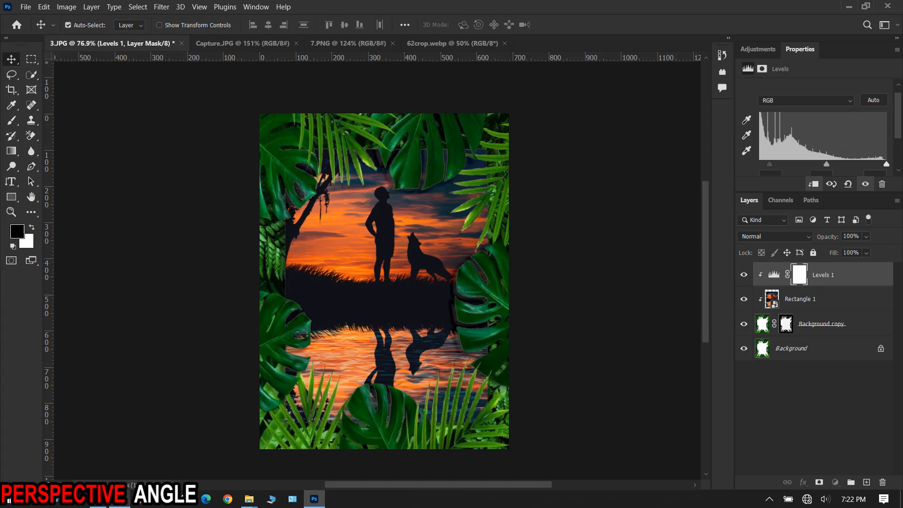
# Group the Levels 1, Rectangle 1 and Background copy layers, and compare the image with the group hidden and shown
pyautogui.keyDown('shift'); pyautogui.click(823, 324); pyautogui.keyUp('shift')
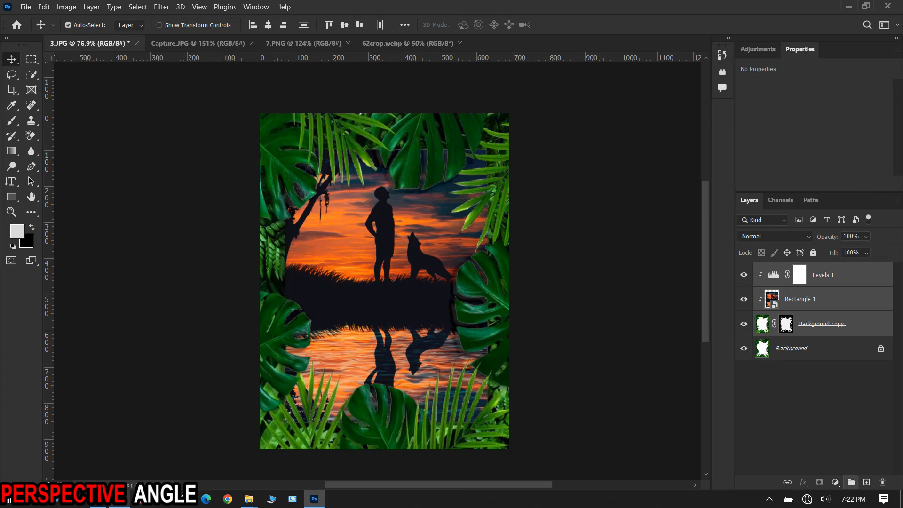
pyautogui.click(851, 482)
pyautogui.click(744, 269)
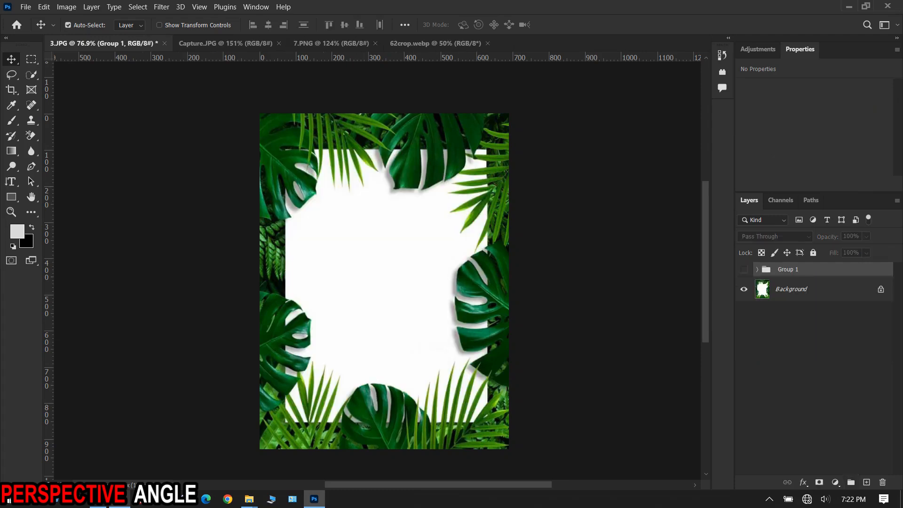
pyautogui.click(743, 269)
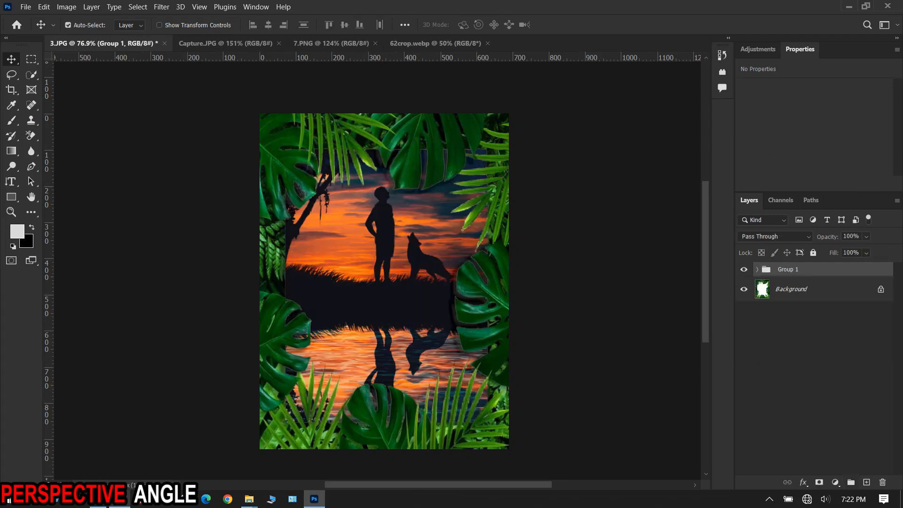
pyautogui.click(743, 269)
pyautogui.click(743, 269)
# In Capture.JPG, select the white sheet using a rectangular marquee and Color Range at fuzziness 170, and mask a duplicate Background layer with it
pyautogui.click(226, 42)
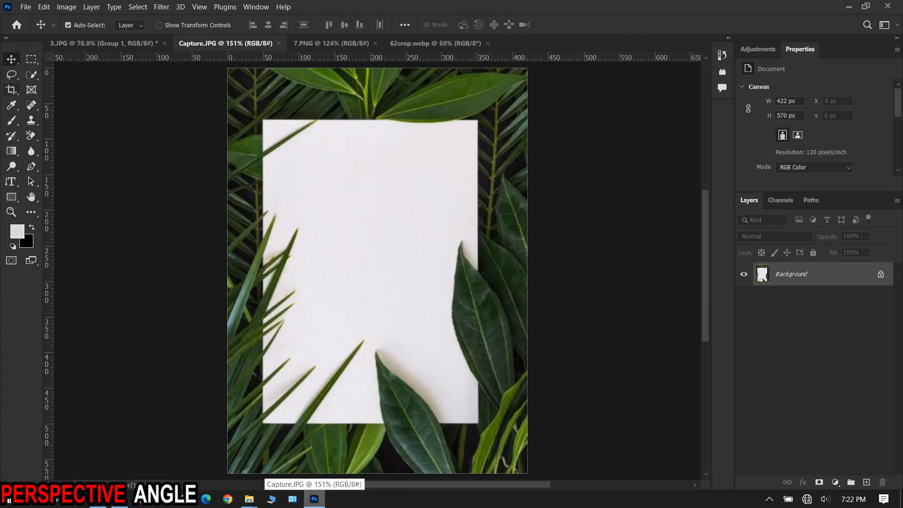
pyautogui.press('m')
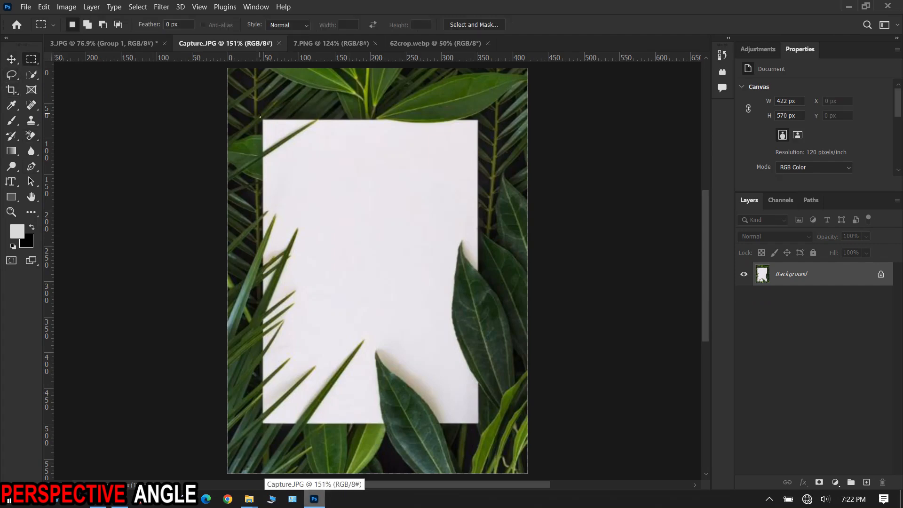
pyautogui.moveTo(260, 114); pyautogui.dragTo(480, 427)
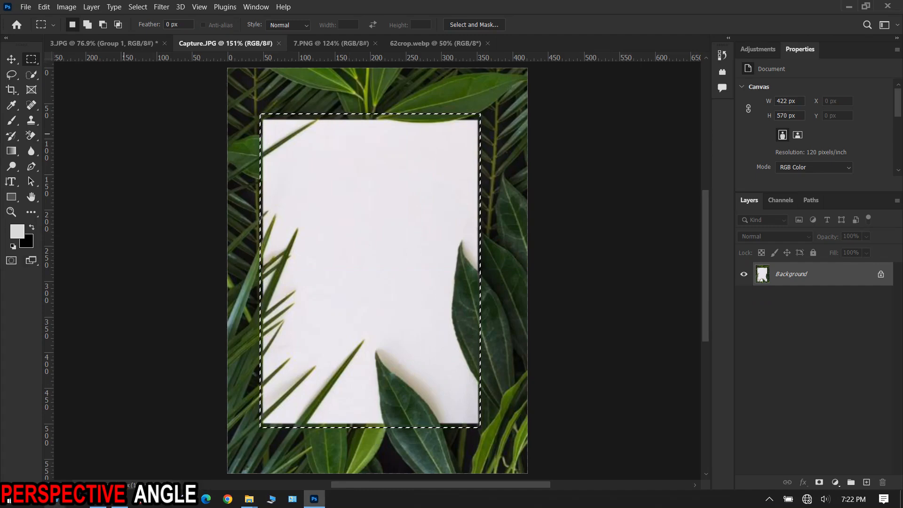
pyautogui.click(137, 7)
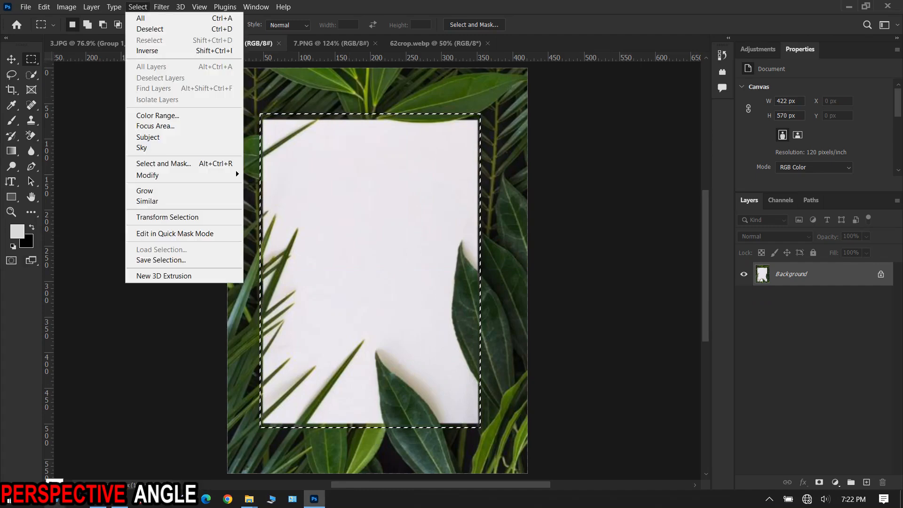
pyautogui.click(158, 115)
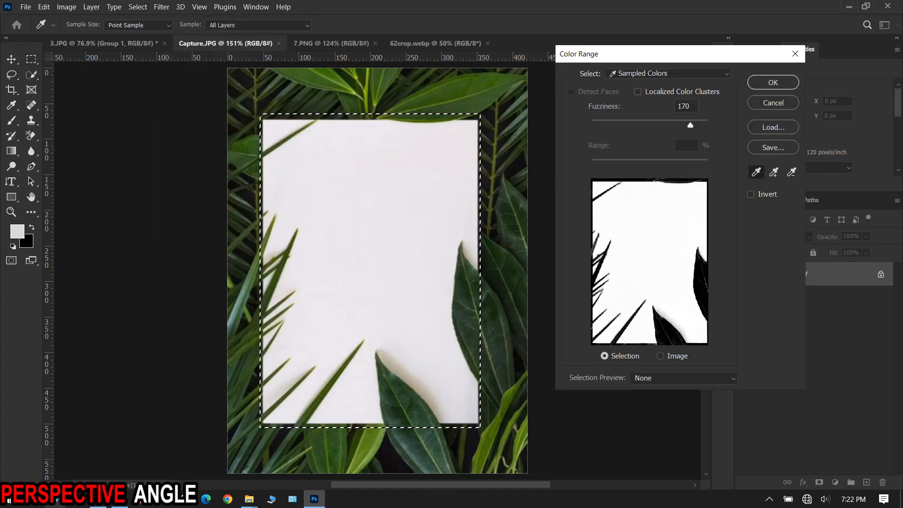
pyautogui.click(773, 82)
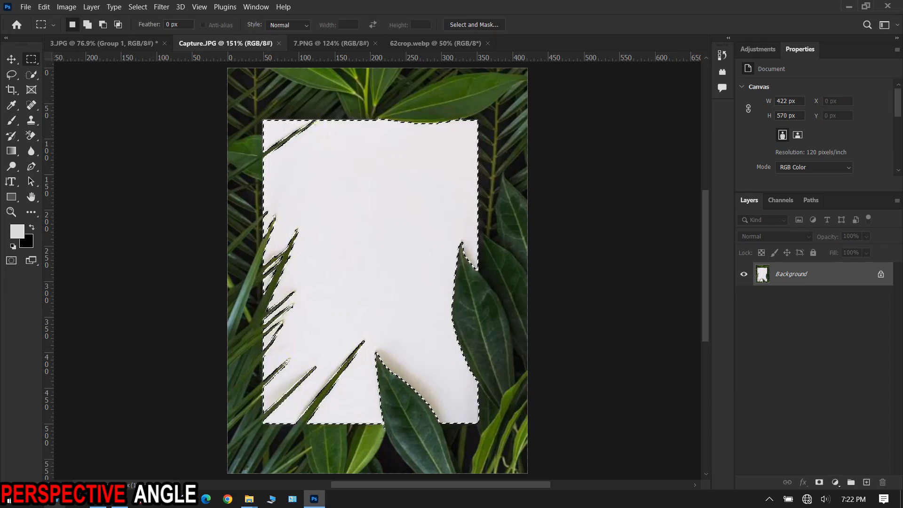
pyautogui.moveTo(842, 279); pyautogui.dragTo(866, 482)
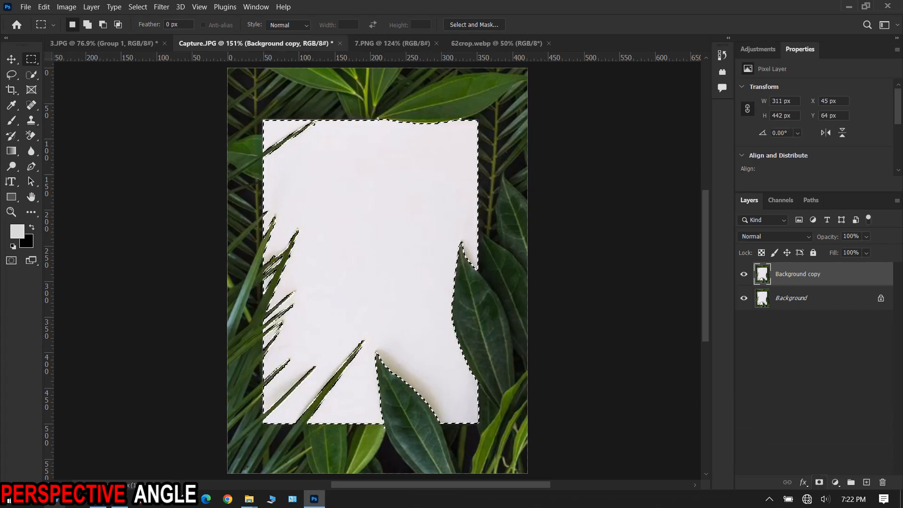
pyautogui.click(819, 482)
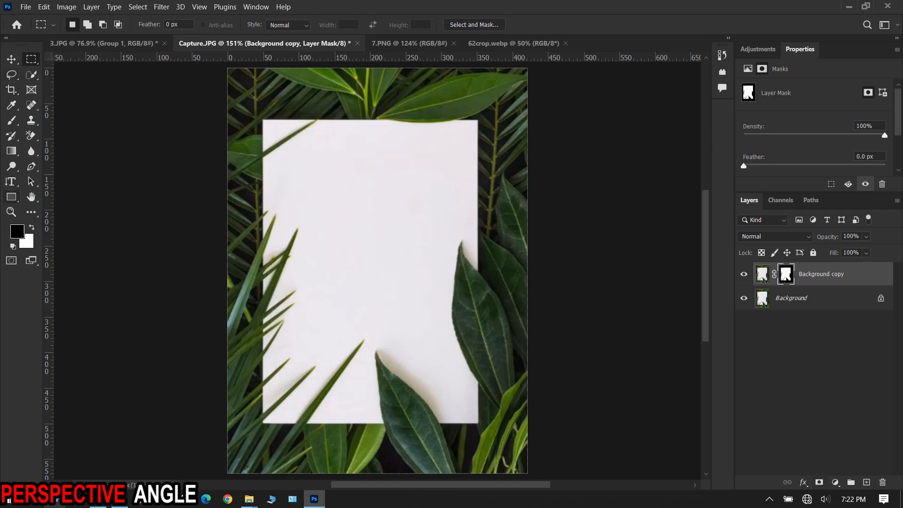
# Draw a rectangle of about 319 × 437 px over the white sheet and convert it to a smart object
pyautogui.click(12, 197)
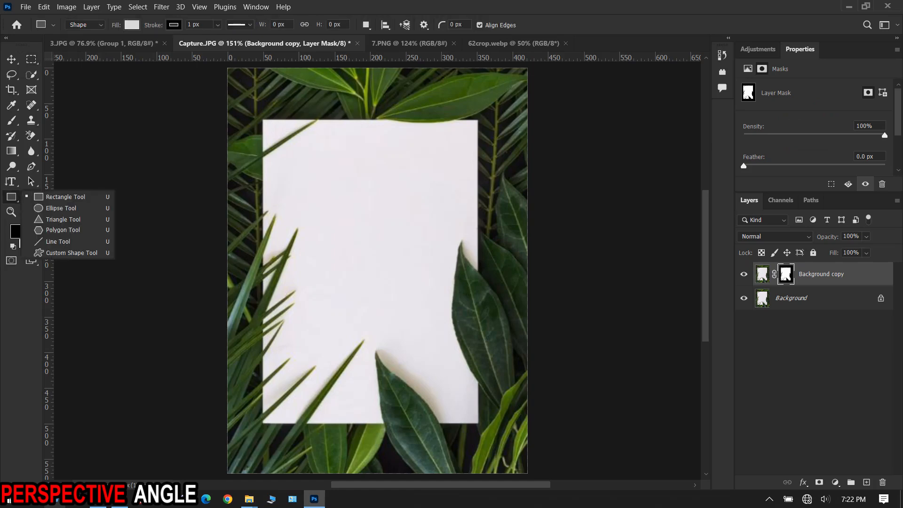
pyautogui.moveTo(254, 115); pyautogui.dragTo(482, 425)
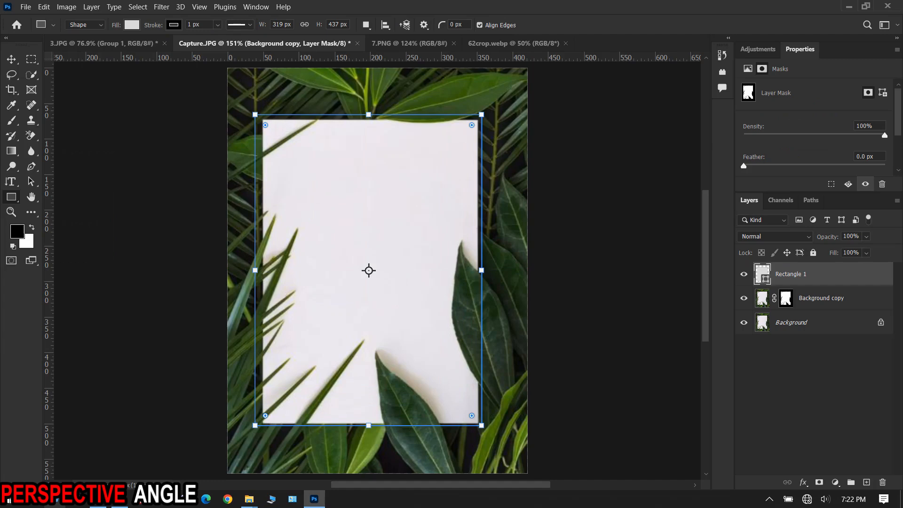
pyautogui.rightClick(799, 274)
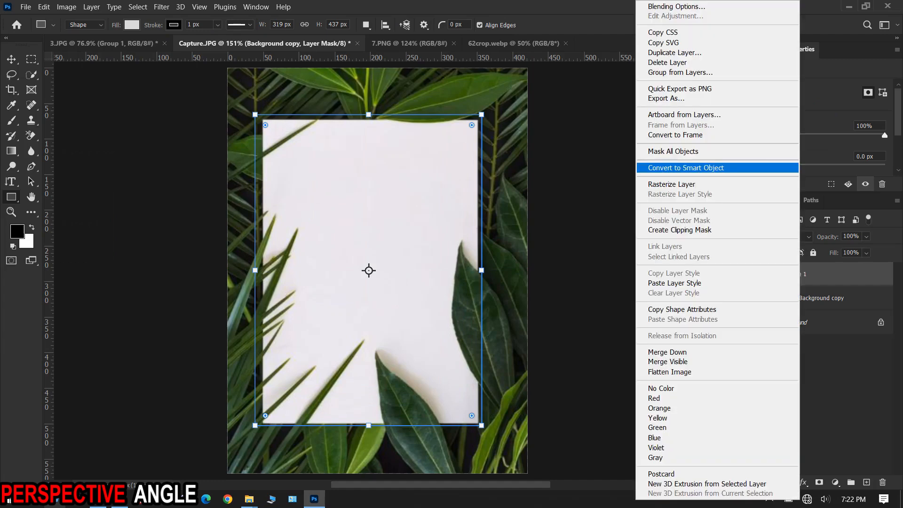
pyautogui.click(685, 168)
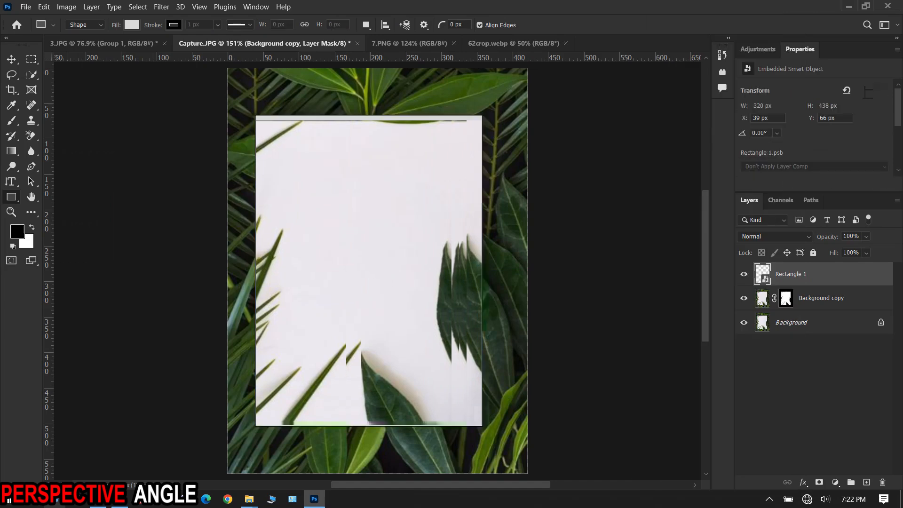
# Set the rectangle smart object's blend mode to Lighten and clip it to the masked Background copy layer
pyautogui.click(775, 237)
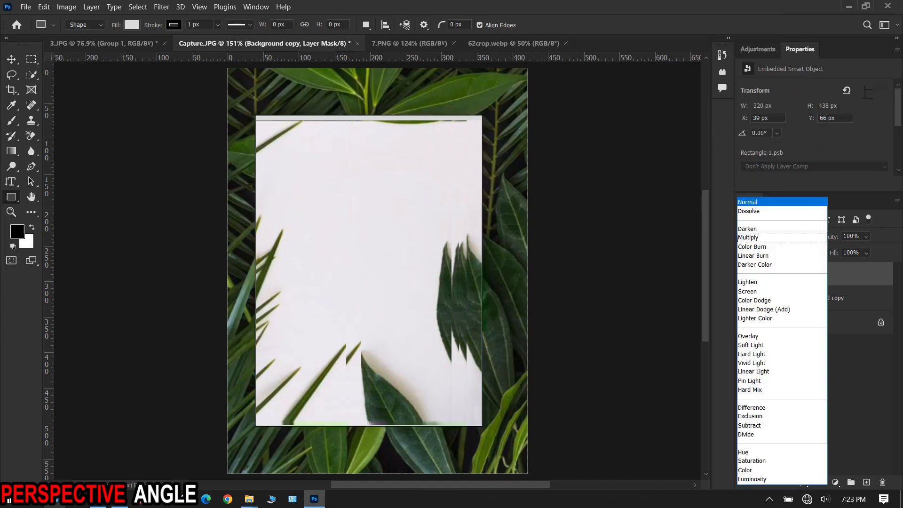
pyautogui.rightClick(826, 274)
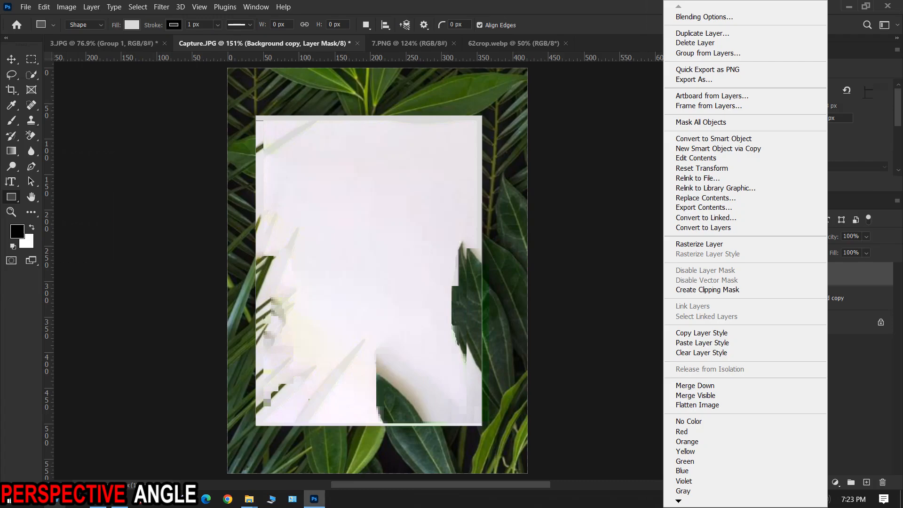
pyautogui.click(707, 289)
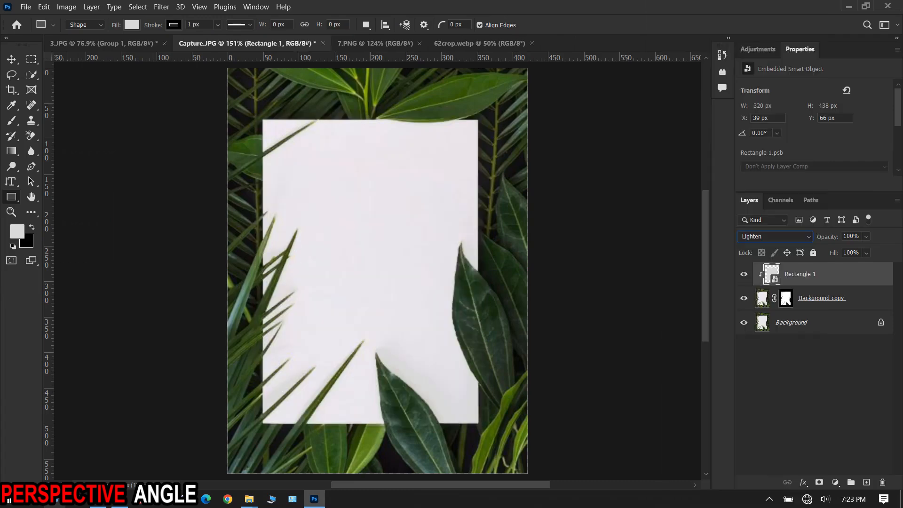
pyautogui.click(479, 43)
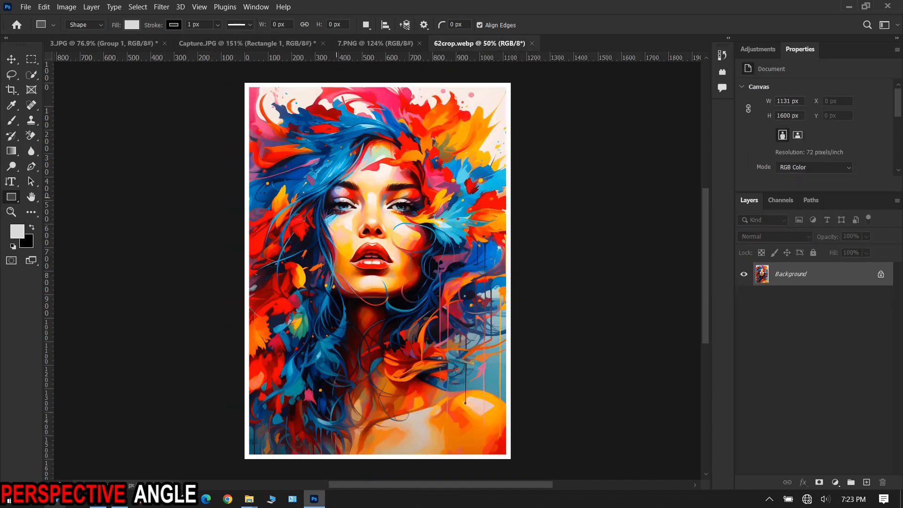
pyautogui.press('v')
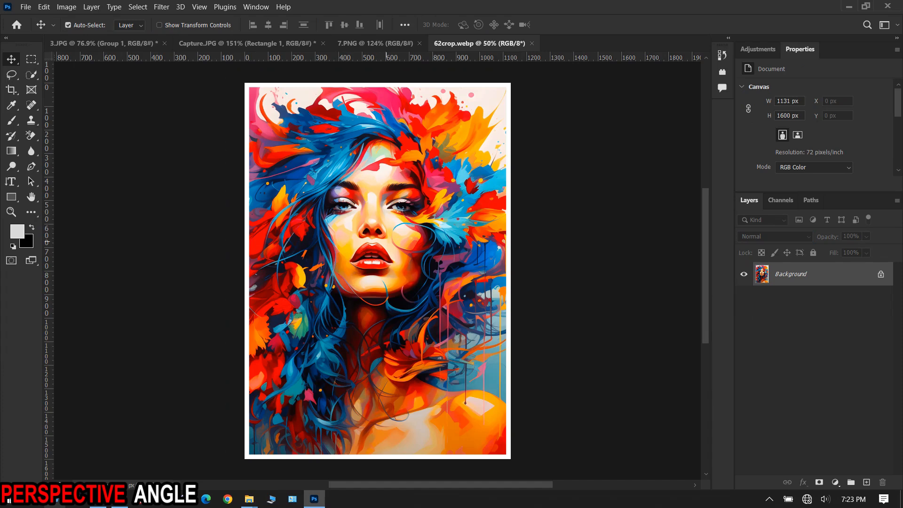
pyautogui.moveTo(386, 242); pyautogui.dragTo(203, 44)
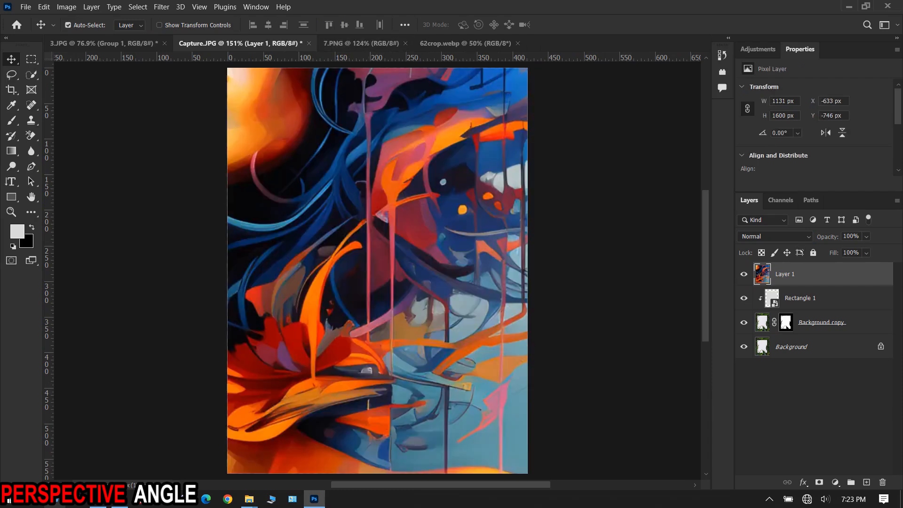
pyautogui.moveTo(799, 277); pyautogui.dragTo(882, 482)
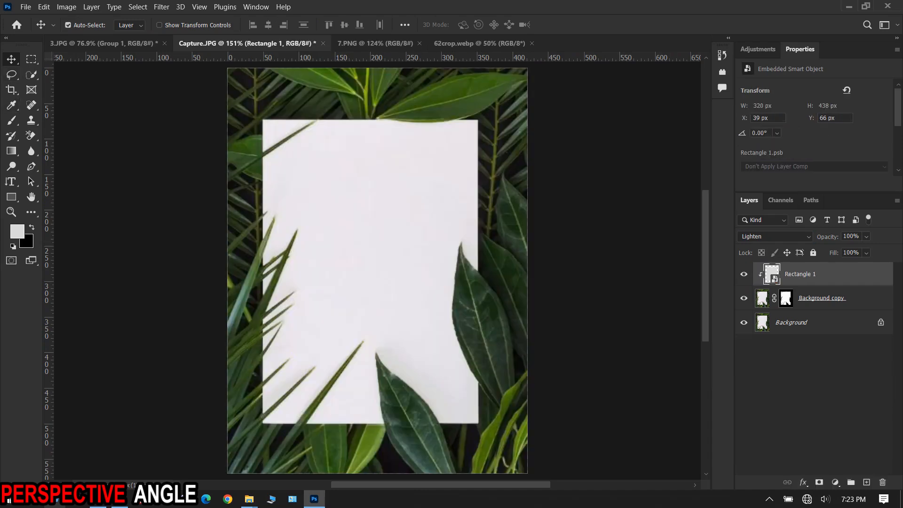
# Open the contents of Capture.JPG's rectangle smart object and bring the colorful portrait from 62crop.webp into it above the rectangle
pyautogui.doubleClick(772, 274)
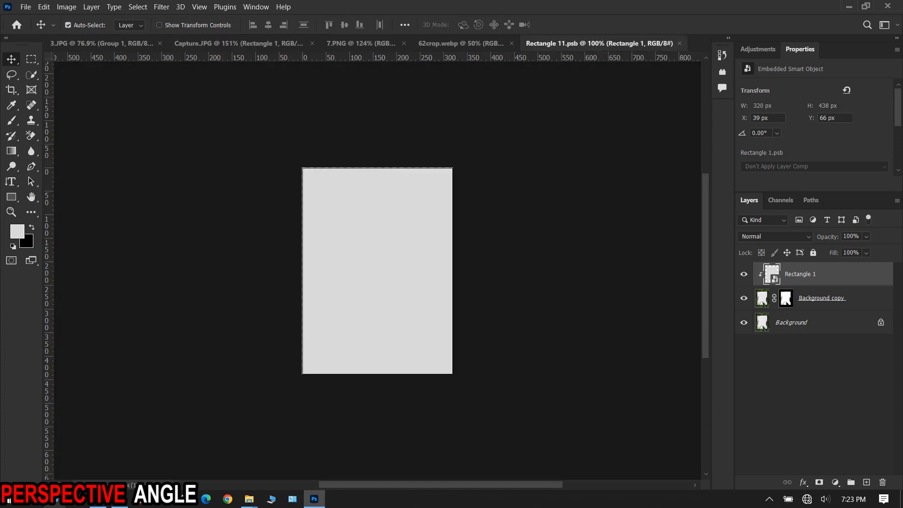
pyautogui.scroll(2, 404, 227)
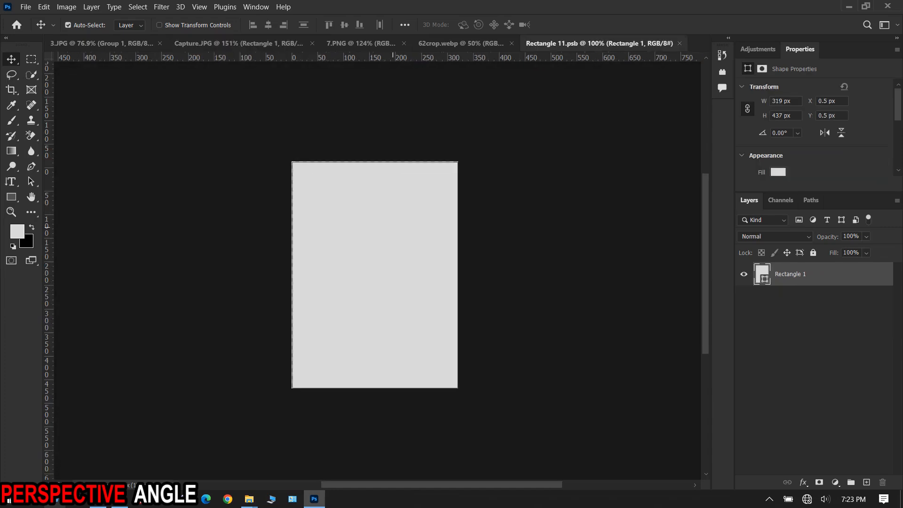
pyautogui.click(460, 43)
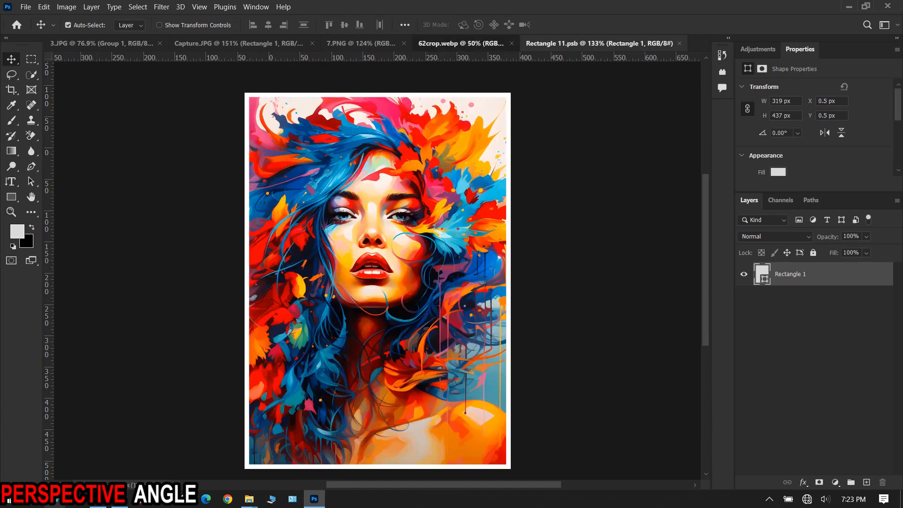
pyautogui.moveTo(404, 240); pyautogui.dragTo(368, 282)
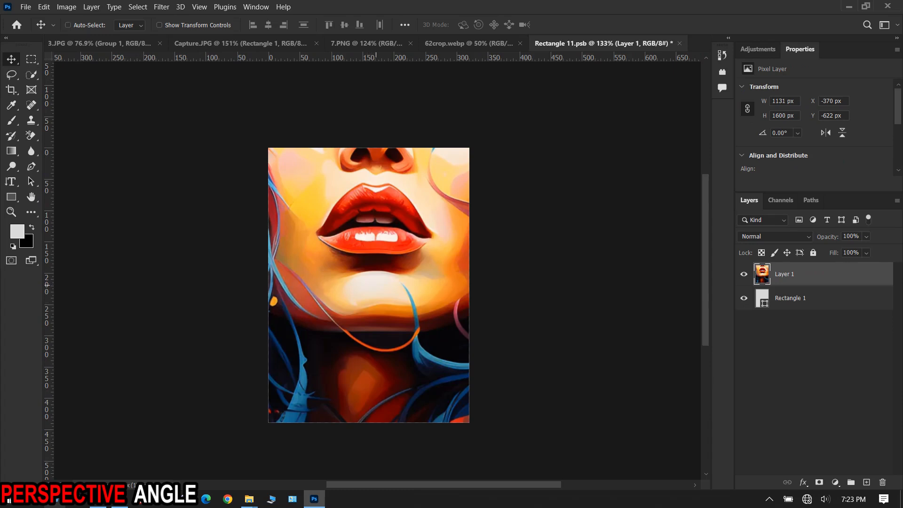
# Scale the portrait layer down proportionally to about 27% so its height fits the smart object's canvas
pyautogui.hotkey('ctrl', 't')
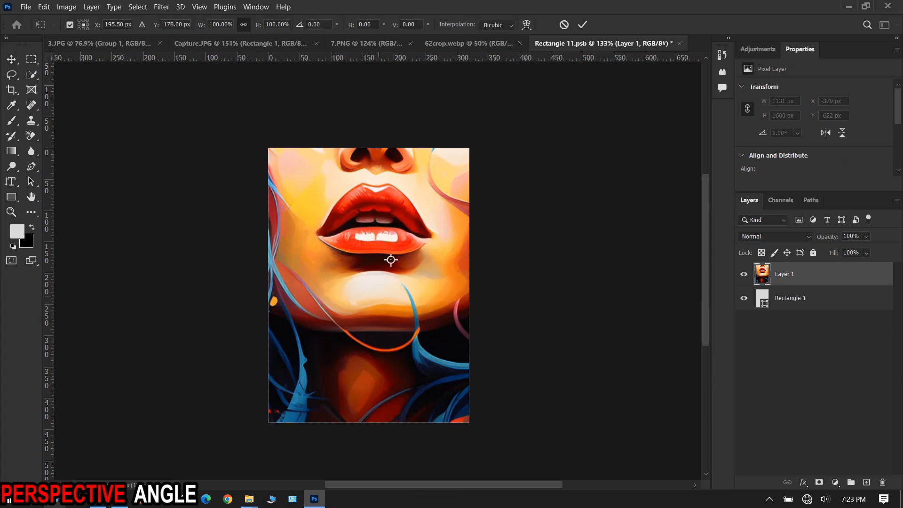
pyautogui.scroll(-6, 388, 287)
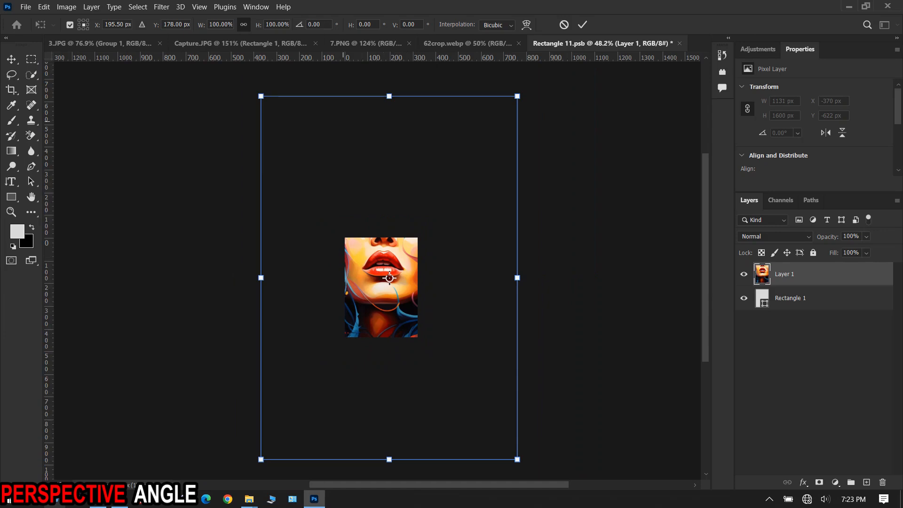
pyautogui.moveTo(389, 96); pyautogui.dragTo(389, 237)
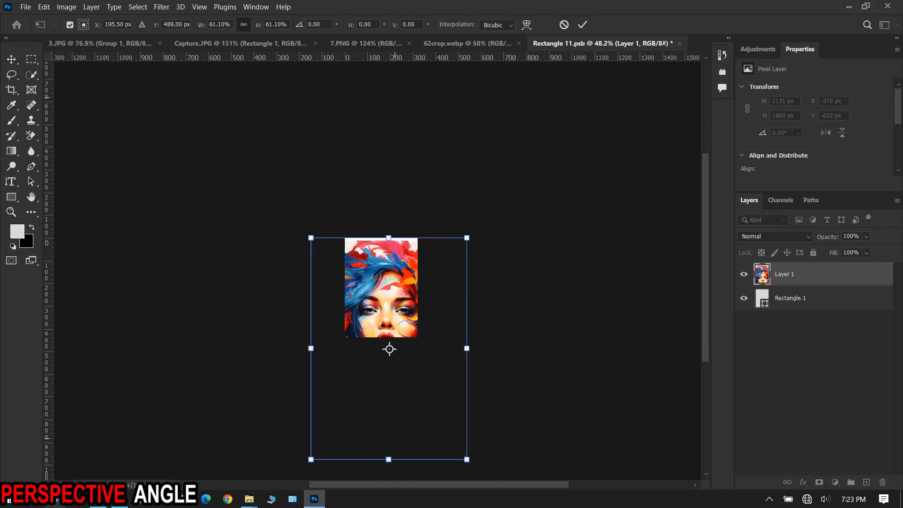
pyautogui.moveTo(389, 459); pyautogui.dragTo(388, 336)
pyautogui.scroll(5, 389, 287)
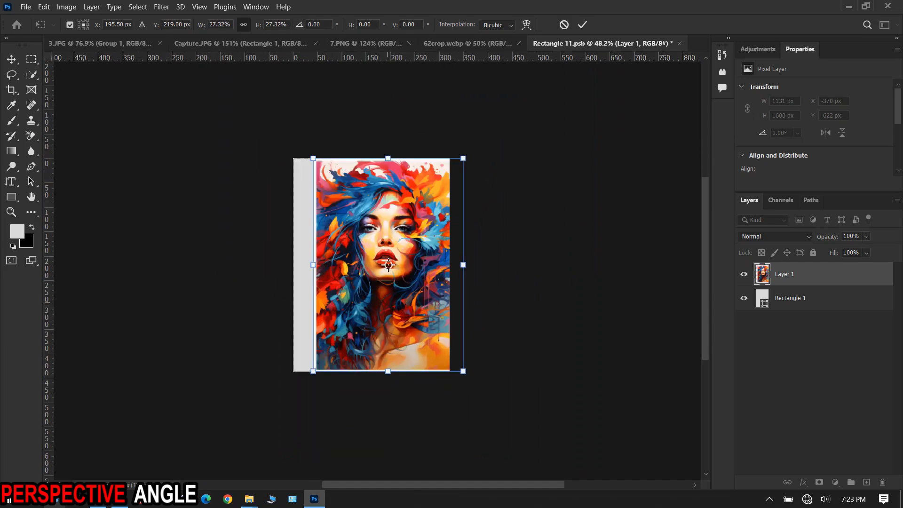
# Resize the portrait proportionally to about 335 × 475 px so it covers the full canvas width, and commit the transform
pyautogui.moveTo(314, 259); pyautogui.dragTo(294, 259)
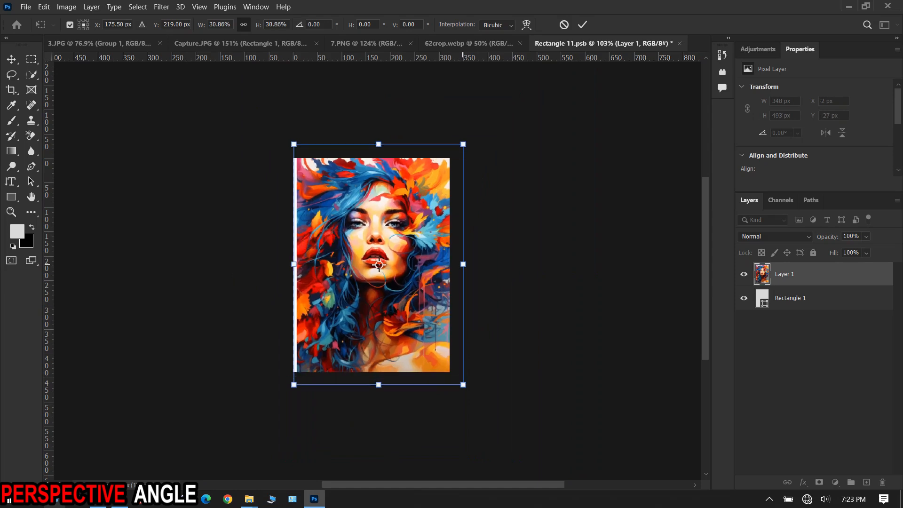
pyautogui.moveTo(462, 264)
pyautogui.mouseDown()
pyautogui.moveTo(448, 264)
pyautogui.moveTo(456, 256)
pyautogui.mouseUp()
pyautogui.scroll(1, 419, 283)
pyautogui.scroll(2, 366, 264)
pyautogui.scroll(1, 376, 270)
pyautogui.moveTo(200, 254); pyautogui.dragTo(193, 254)
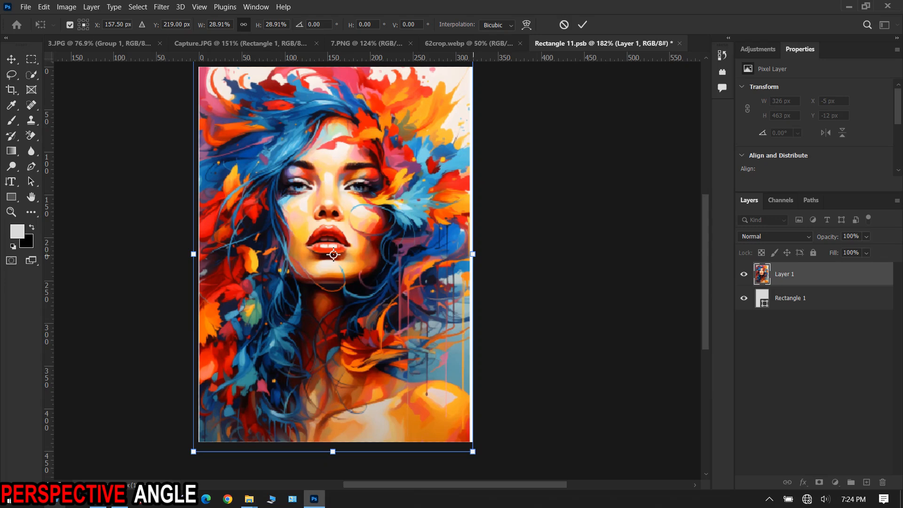
pyautogui.moveTo(473, 254); pyautogui.dragTo(478, 254)
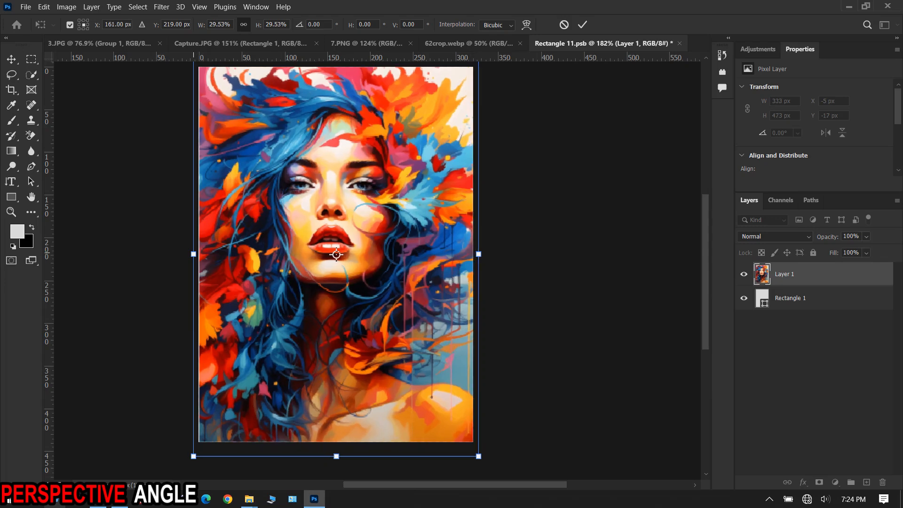
pyautogui.moveTo(336, 253); pyautogui.dragTo(335, 254)
pyautogui.scroll(-2, 336, 255)
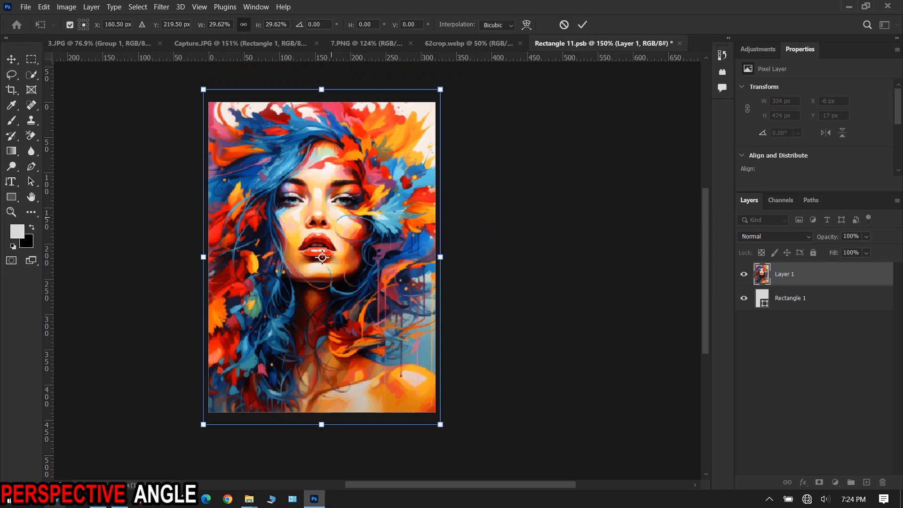
pyautogui.press('Return')
# Save the smart object's contents, return to Capture.JPG and set the rectangle layer's blend mode to Multiply
pyautogui.click(25, 6)
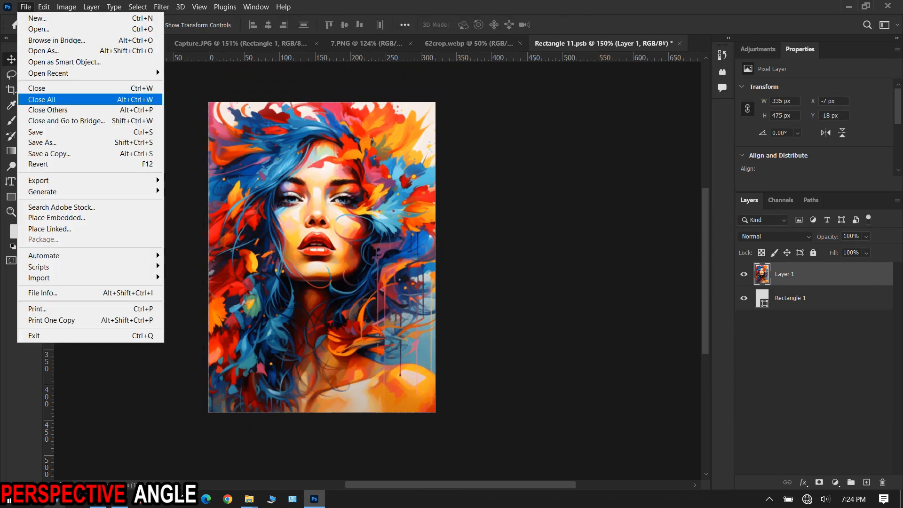
pyautogui.click(35, 132)
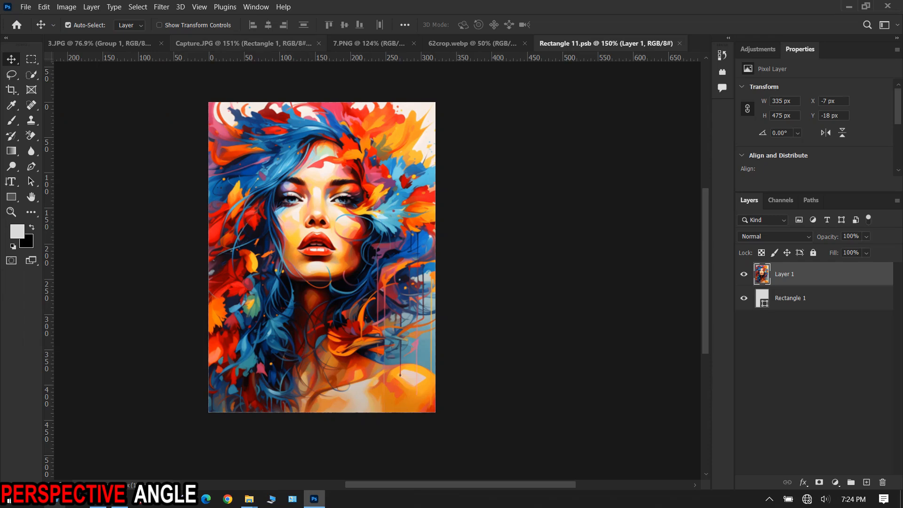
pyautogui.click(243, 43)
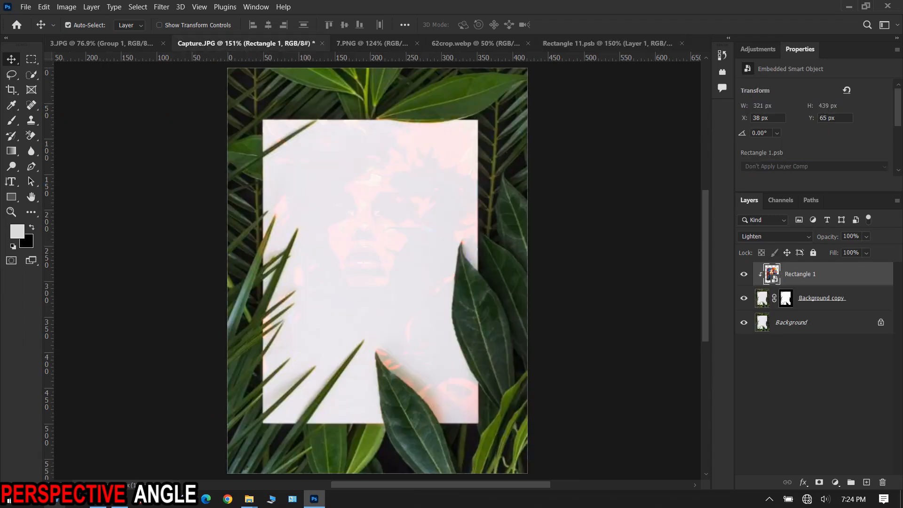
pyautogui.click(775, 236)
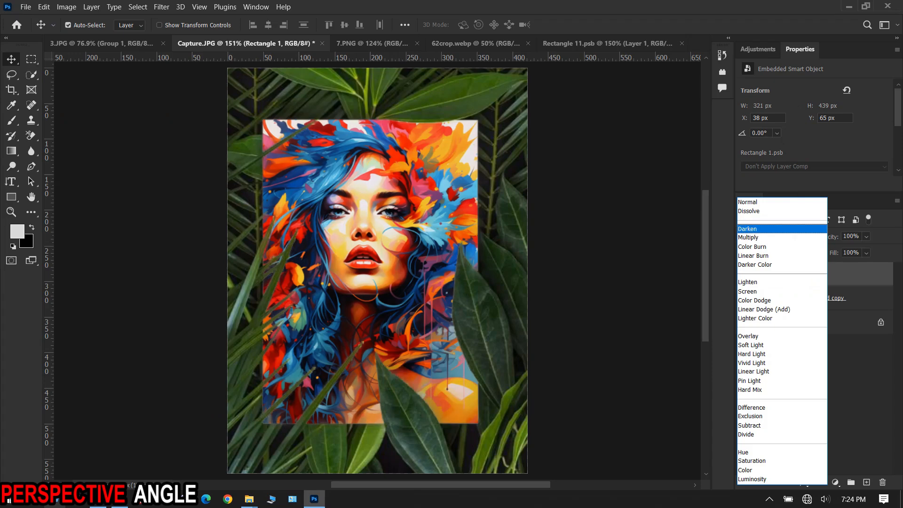
pyautogui.click(752, 237)
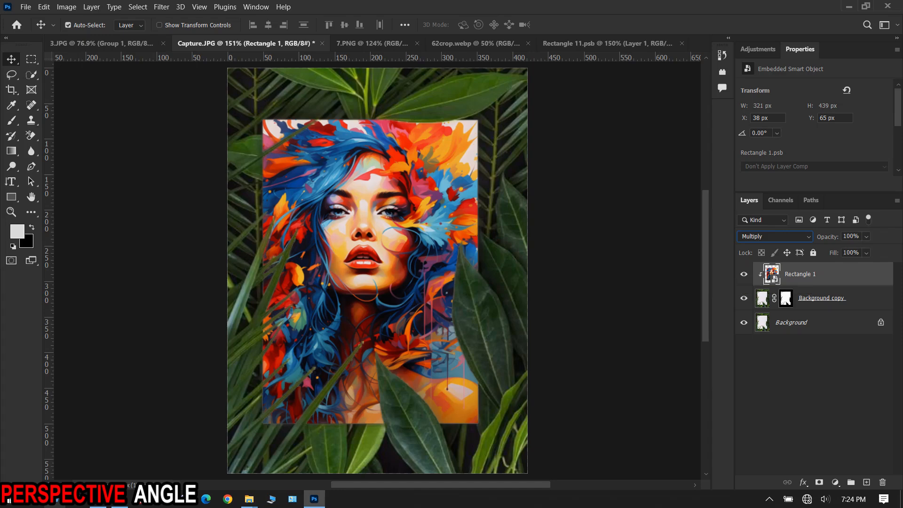
# Add a Levels adjustment above the rectangle, clip it to the layers below, and lower its white input level slightly to brighten the artwork
pyautogui.click(835, 482)
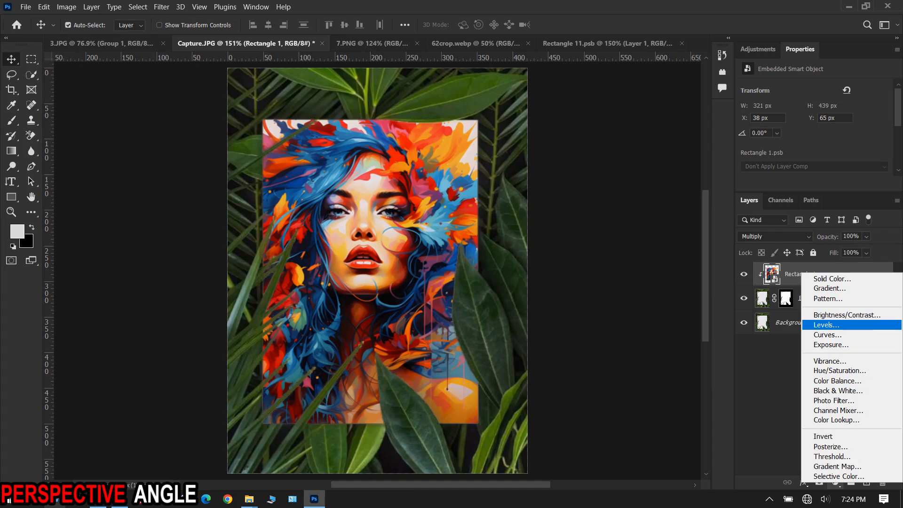
pyautogui.click(826, 325)
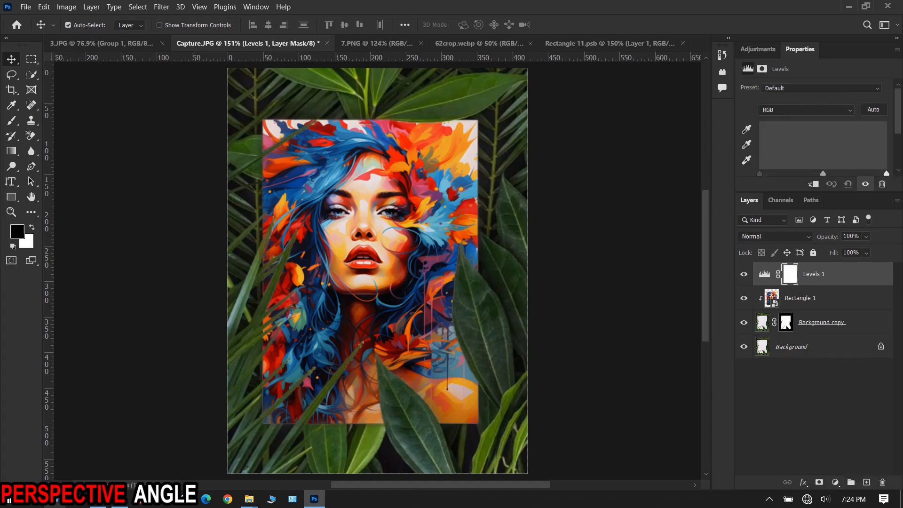
pyautogui.click(814, 184)
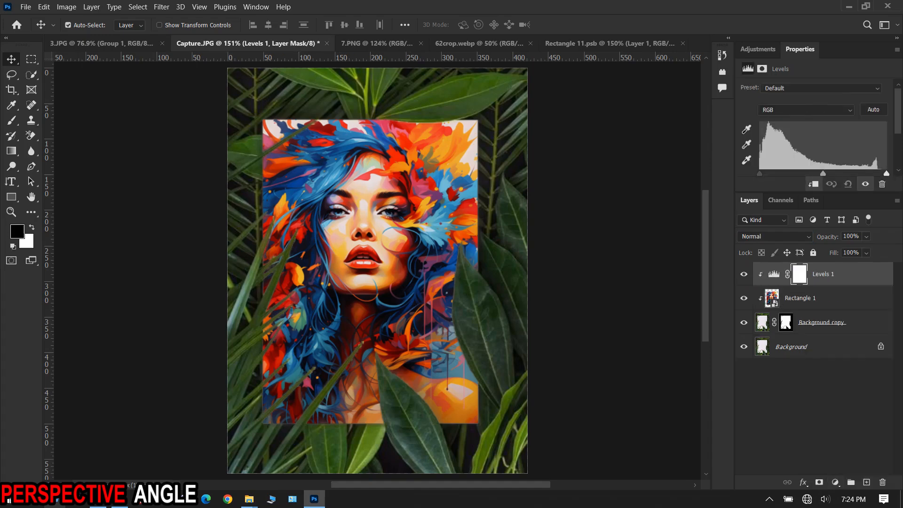
pyautogui.moveTo(823, 173); pyautogui.dragTo(879, 173)
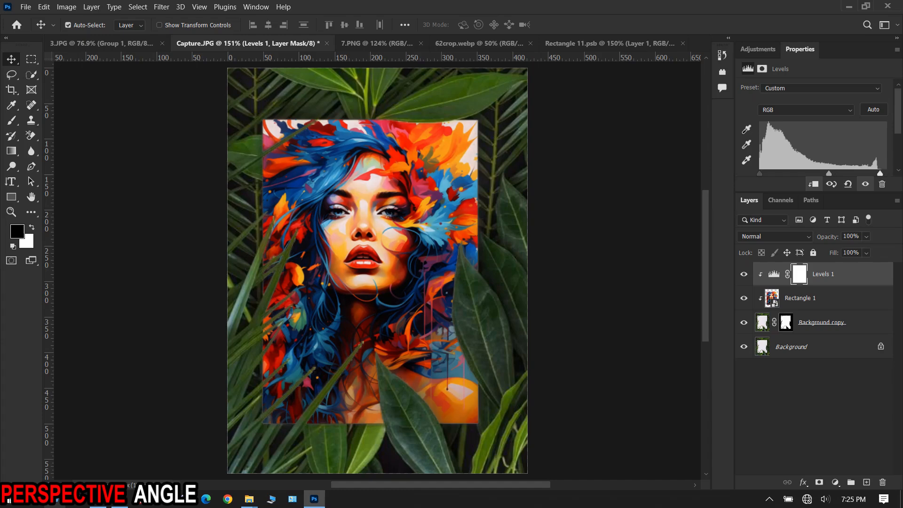
# Group the Levels, rectangle and Background copy layers, and toggle the group's visibility to compare the mockup with the original
pyautogui.click(800, 298)
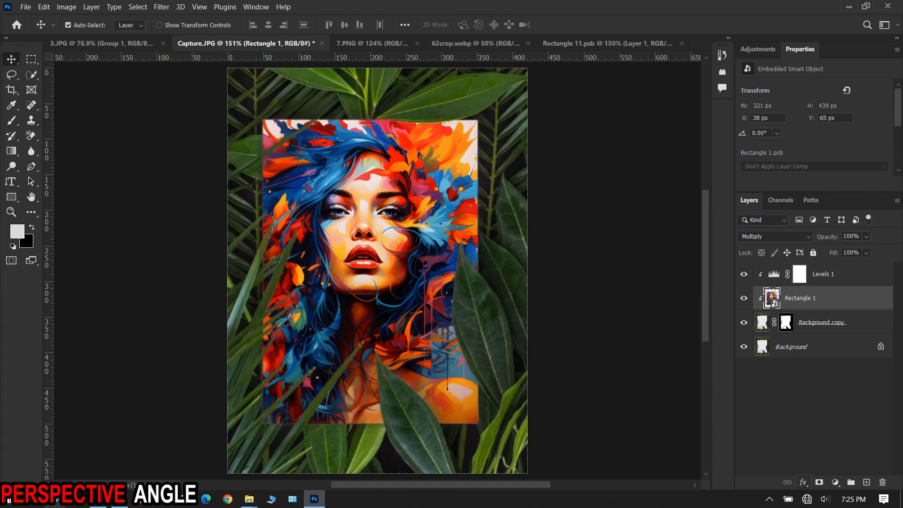
pyautogui.click(803, 482)
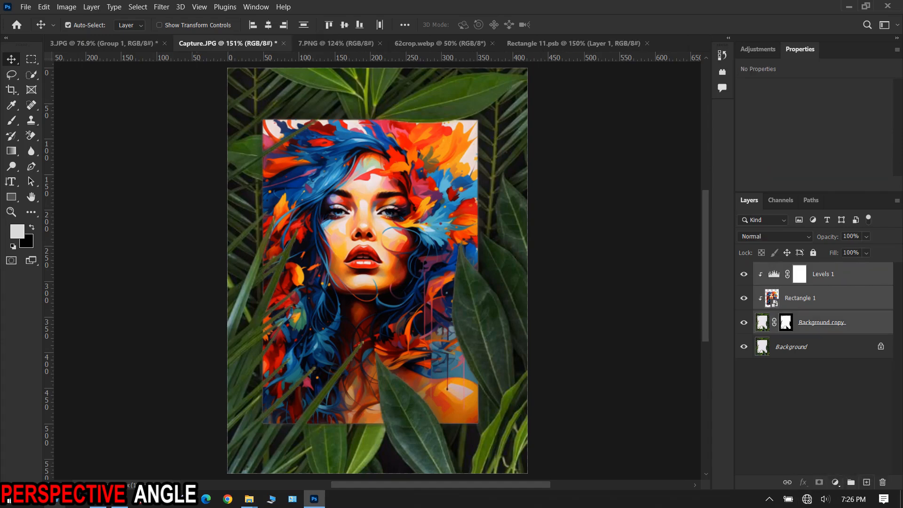
pyautogui.hotkey('ctrl', 'g')
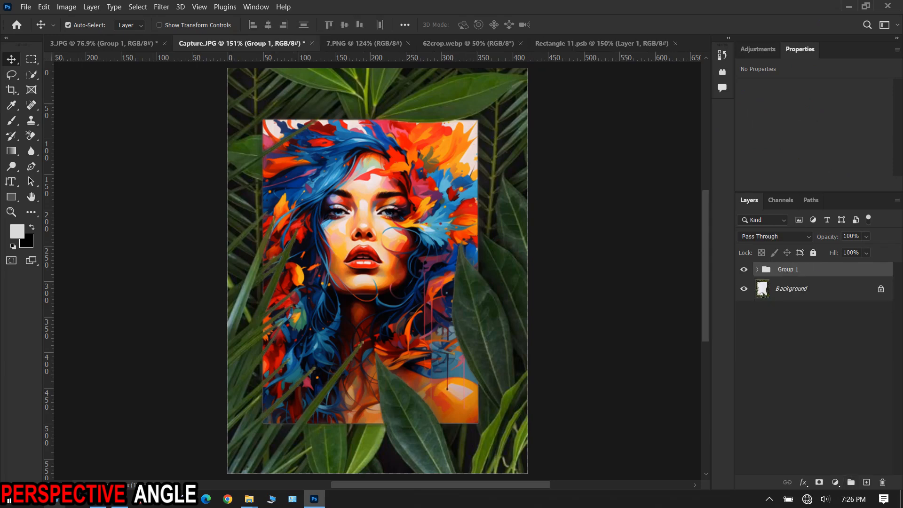
pyautogui.click(744, 269)
pyautogui.click(744, 269)
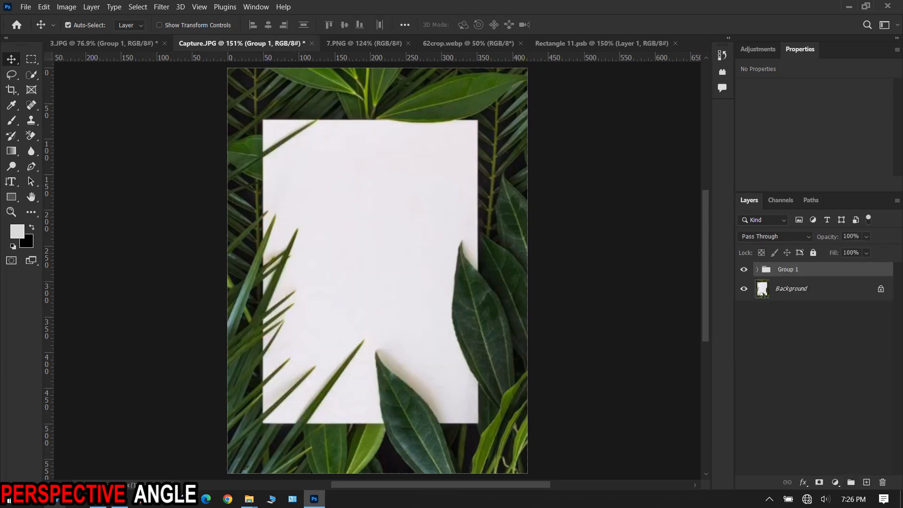
pyautogui.click(744, 268)
pyautogui.click(744, 269)
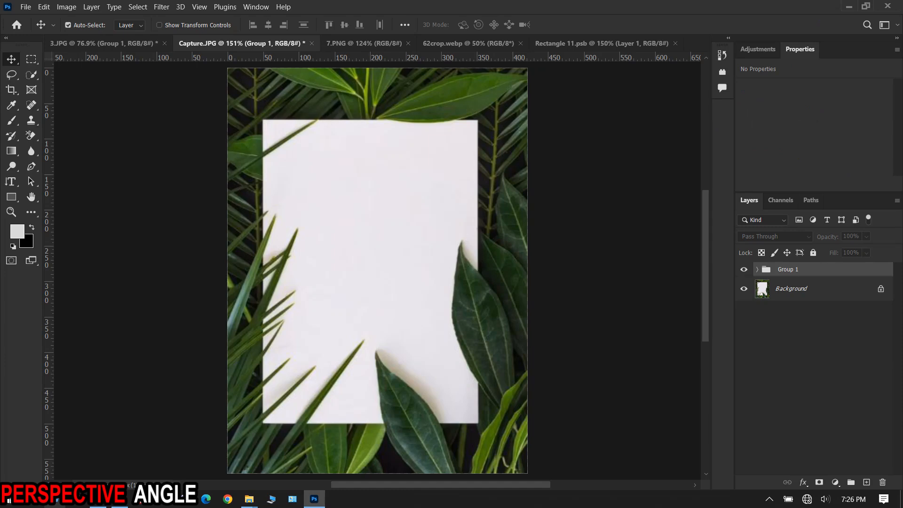